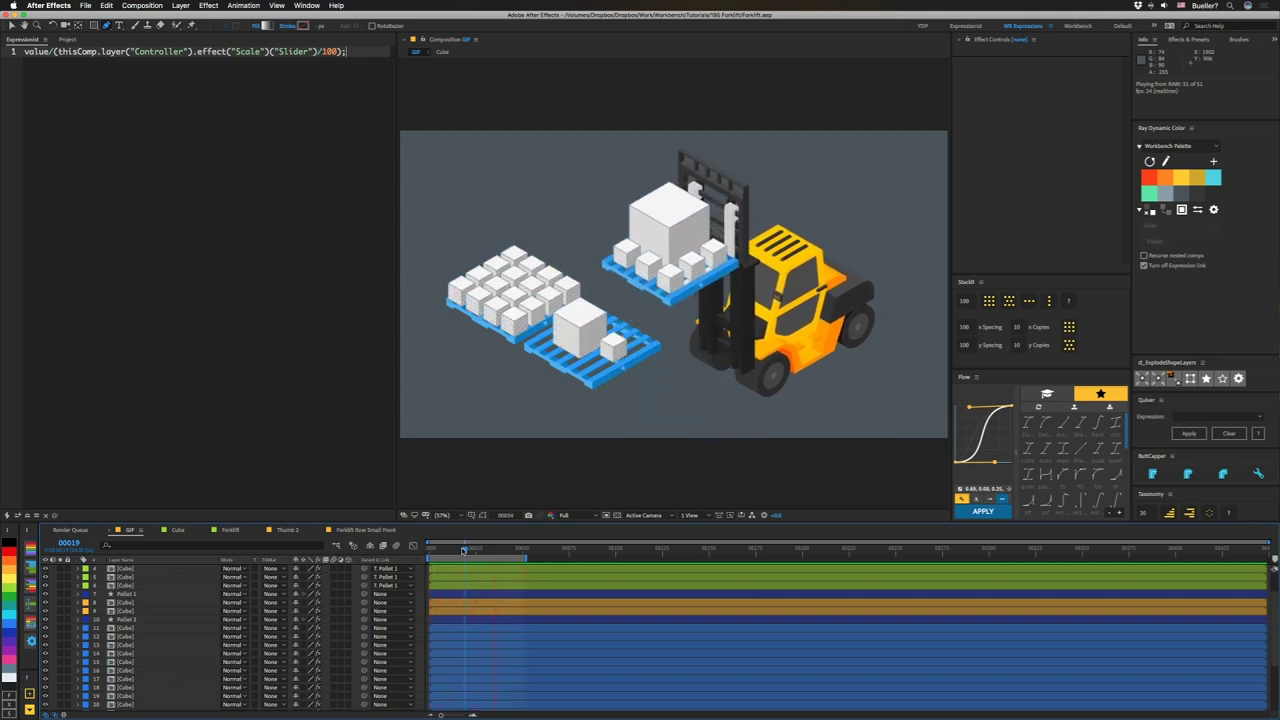
Step: Stop the preview, open the Cube composition and set the Controller layer's Transition slider to 100
key("space")
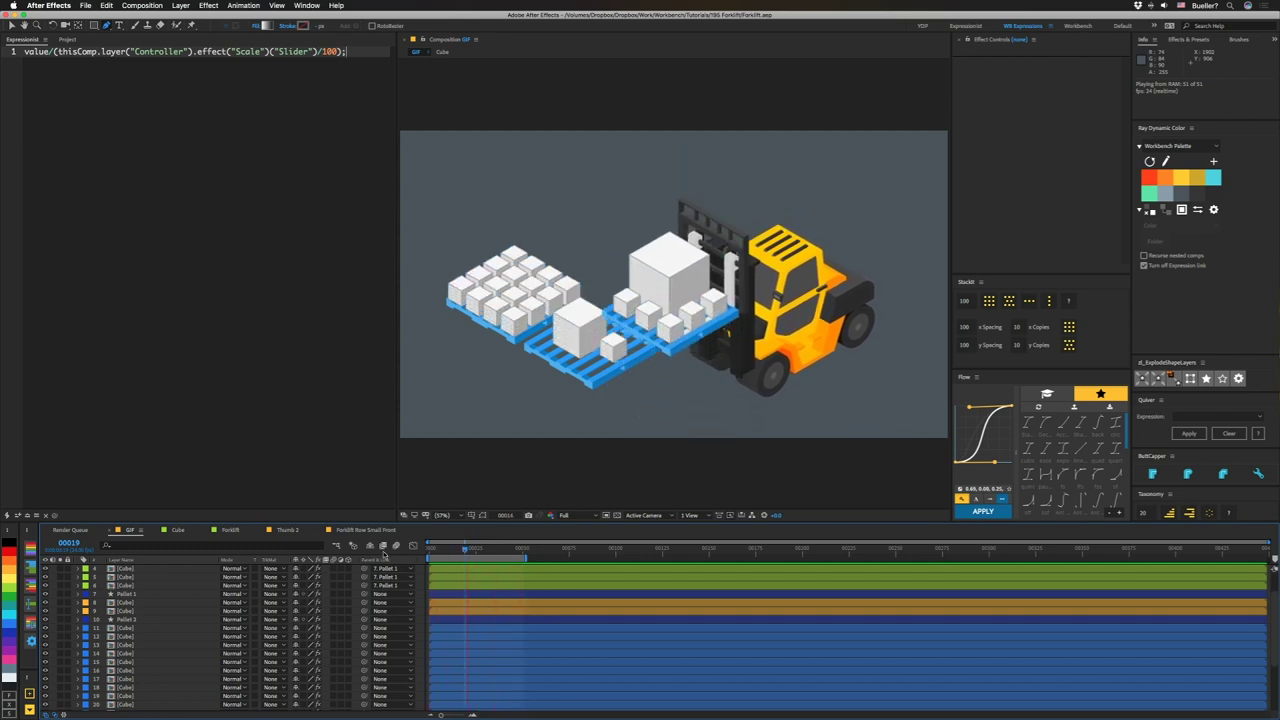
left_click(178, 530)
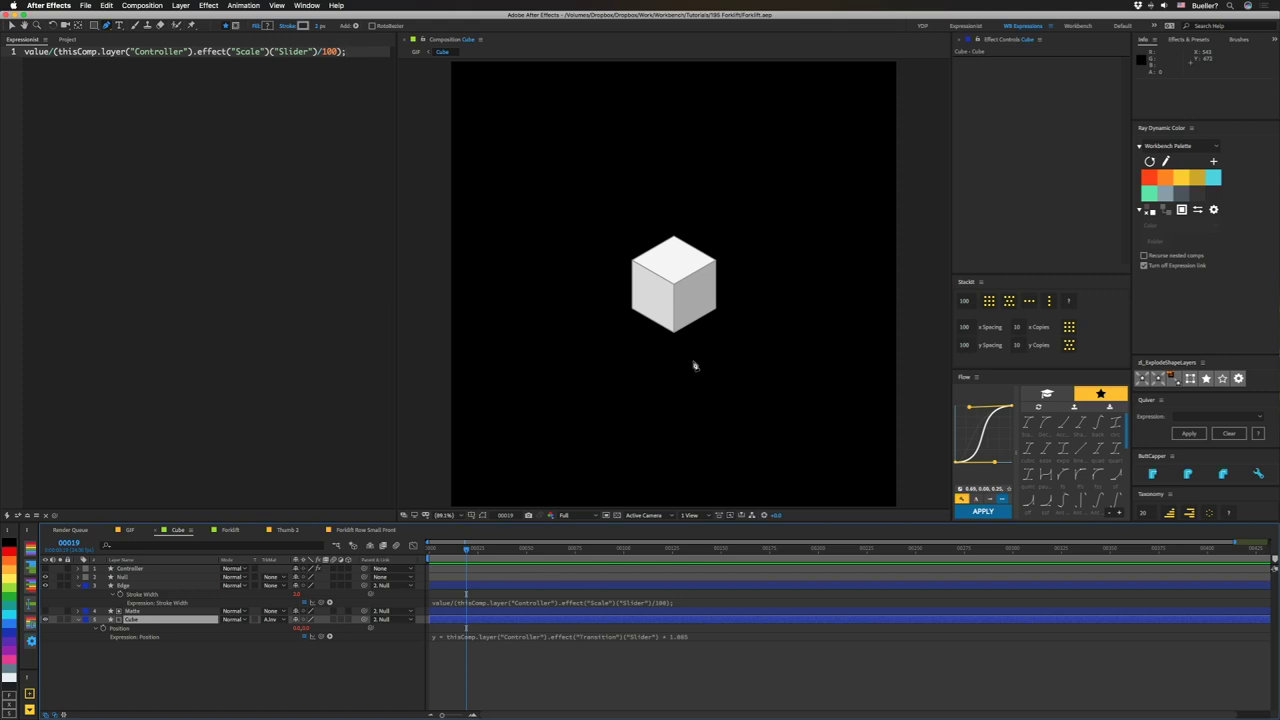
left_click(127, 569)
left_click(1036, 152)
left_click_drag(1055, 86, 1093, 85)
left_click(1056, 86)
type("100")
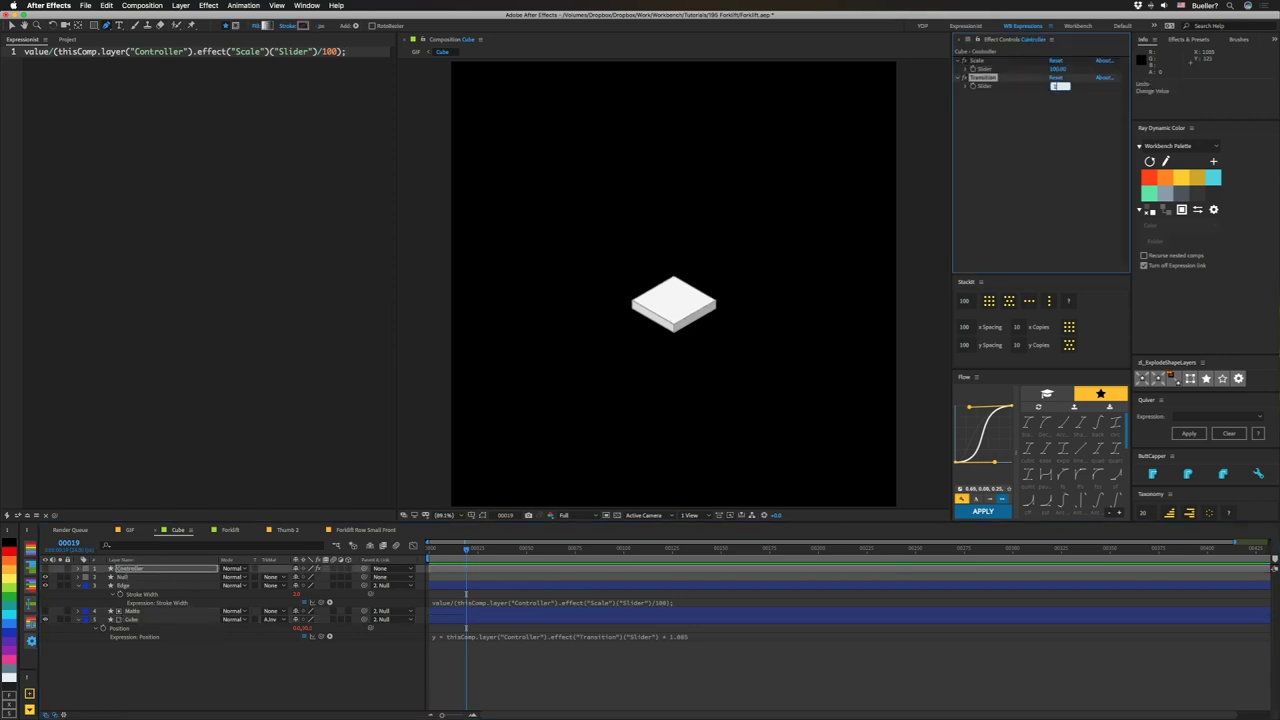
key("Return")
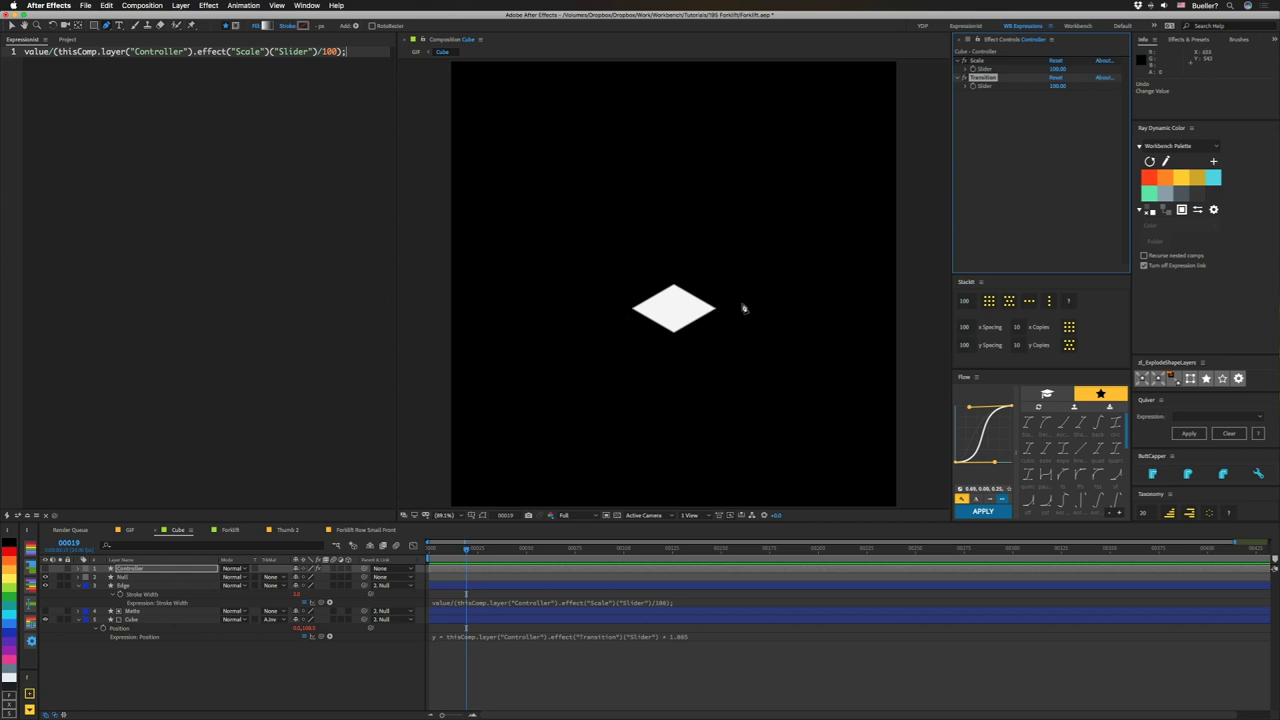
Step: Isolate the Edge layer briefly, show all layers again and lower the Transition slider to about 29
left_click(62, 586)
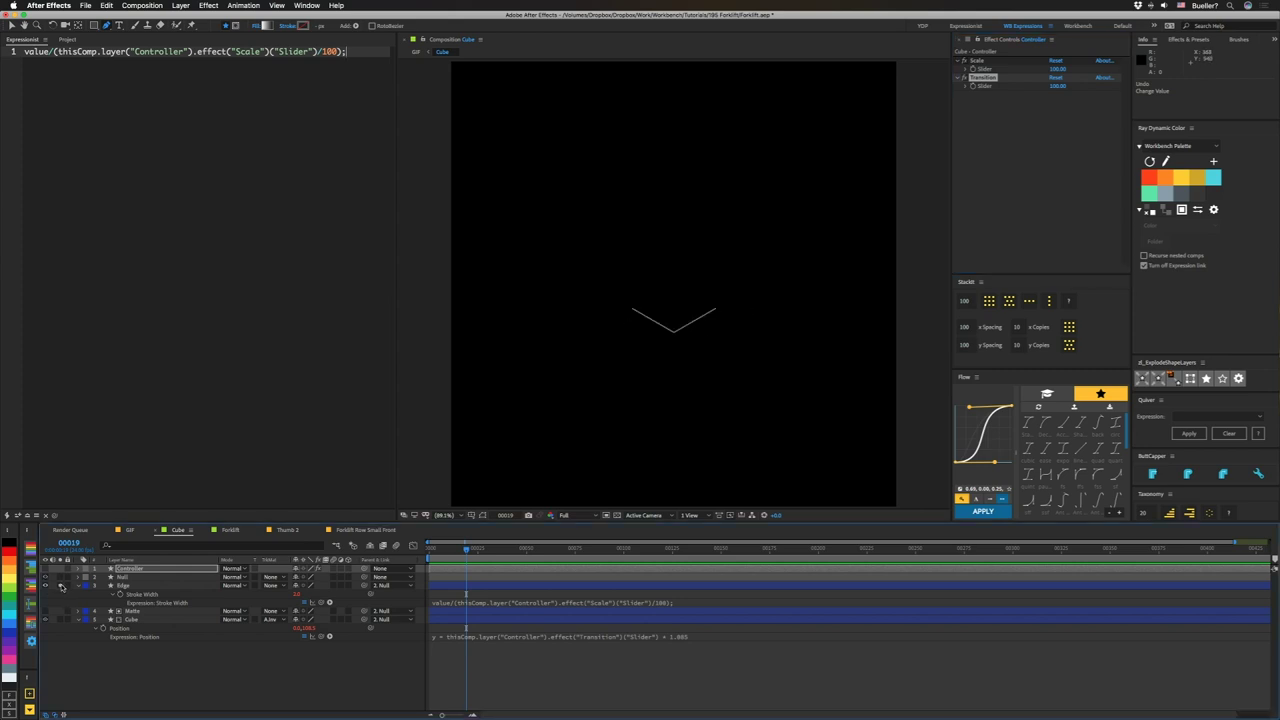
left_click(62, 586)
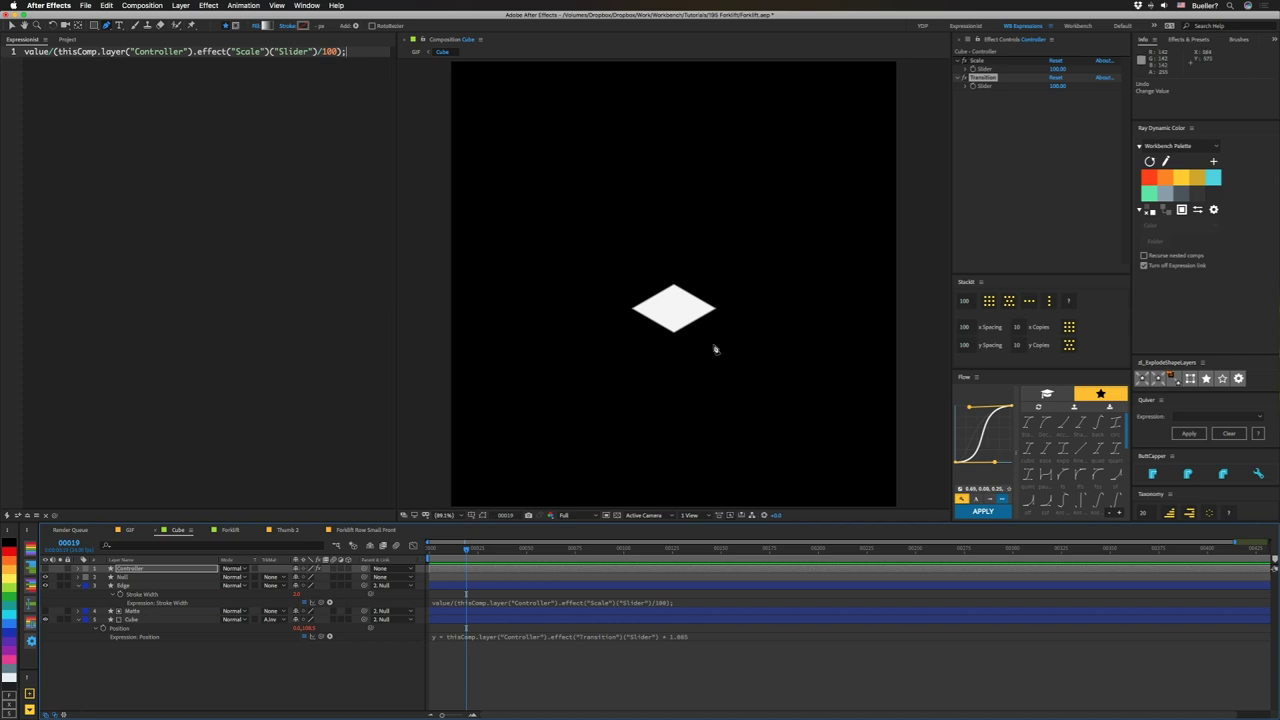
left_click_drag(1057, 86, 1033, 95)
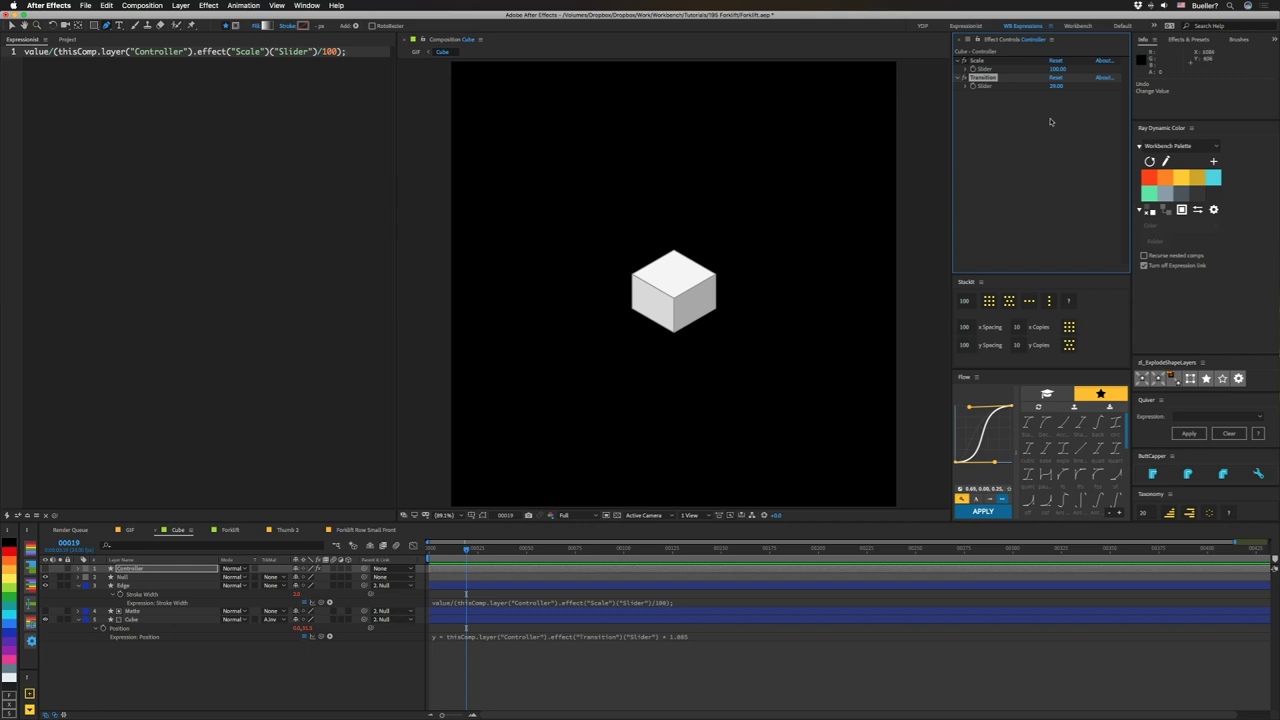
Step: Try moving the Cube layer down with its Position expression off, undo the move and re-enable the expression
left_click(120, 636)
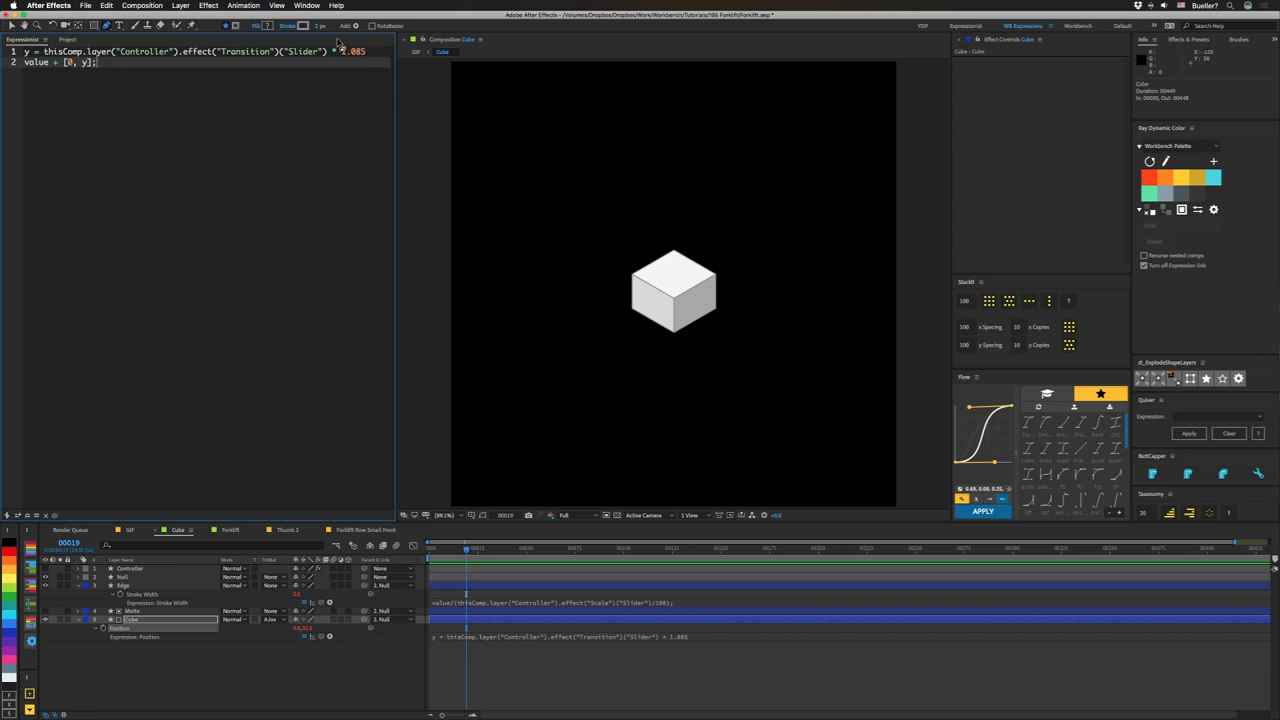
left_click_drag(302, 627, 333, 669)
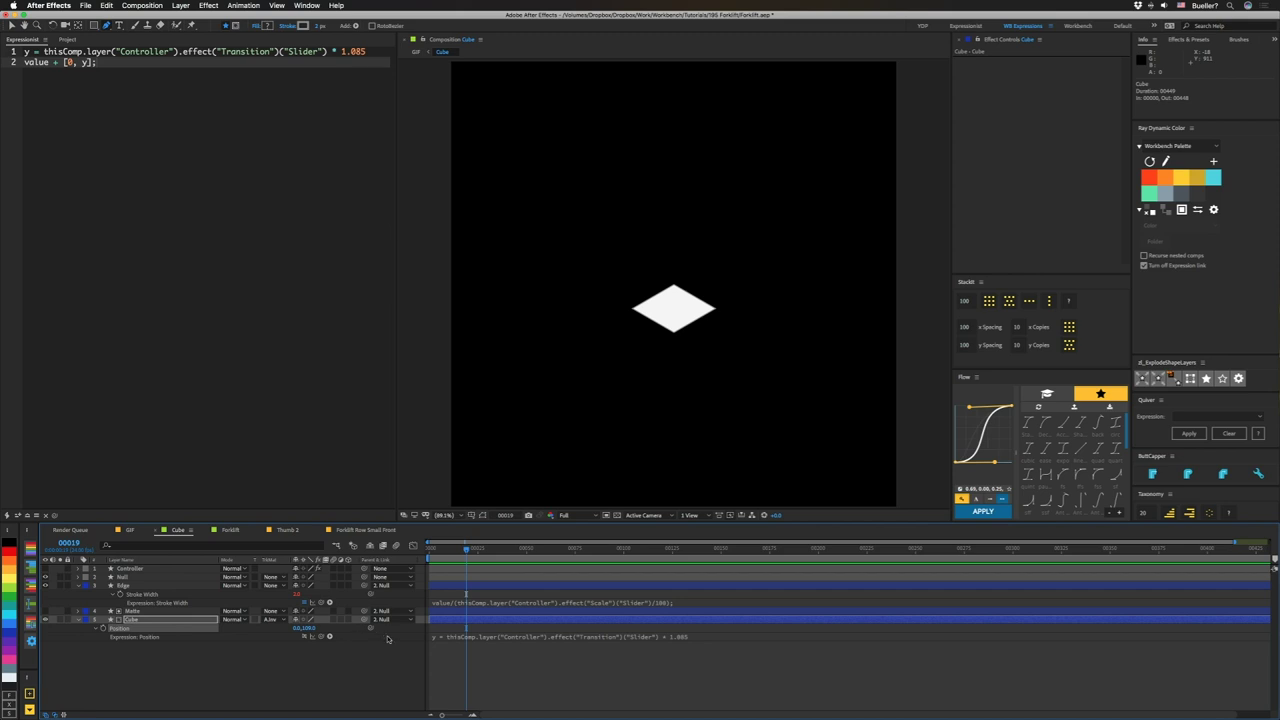
key("super+z")
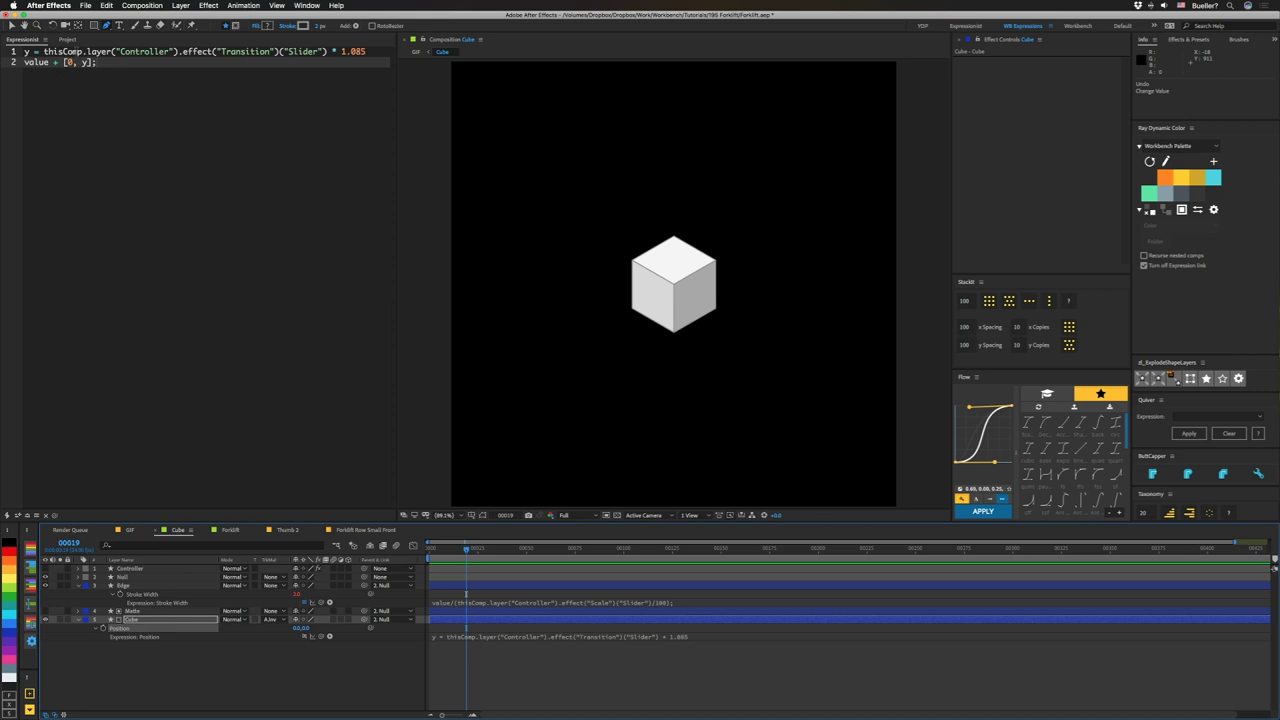
left_click(304, 637)
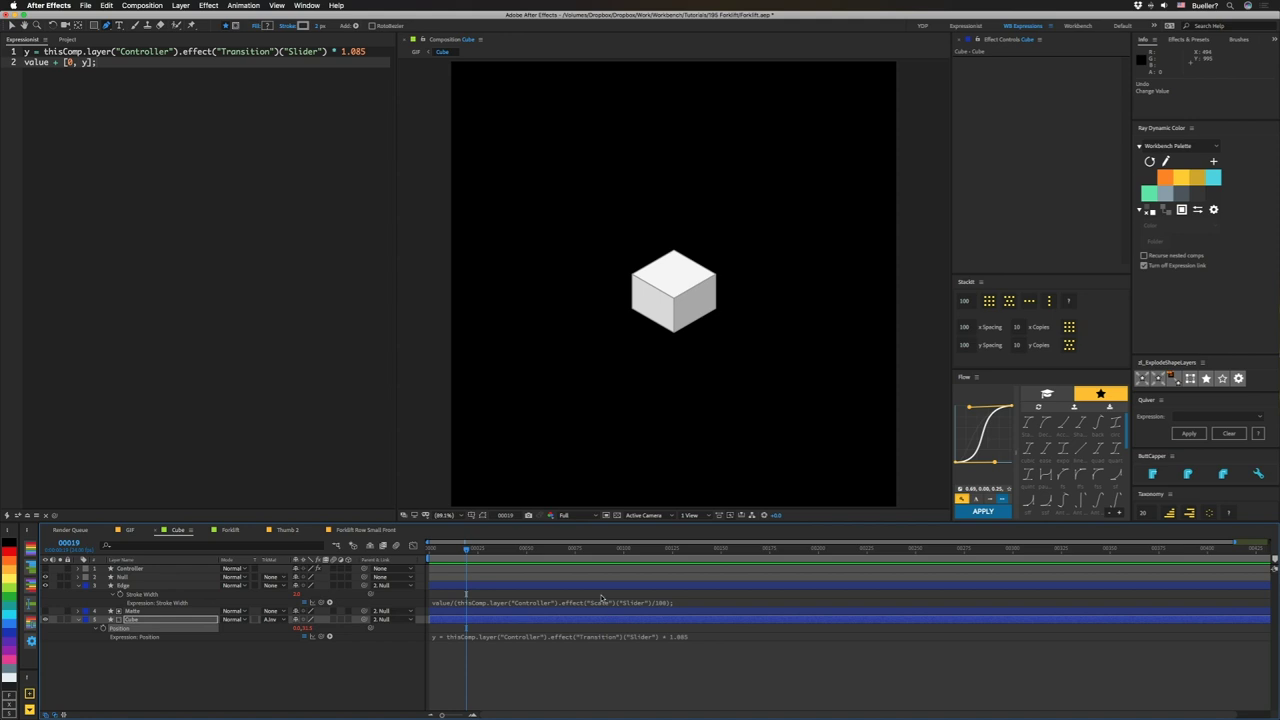
Step: Try reducing the Controller layer's Scale slider to about 23 and undo it
left_click(178, 569)
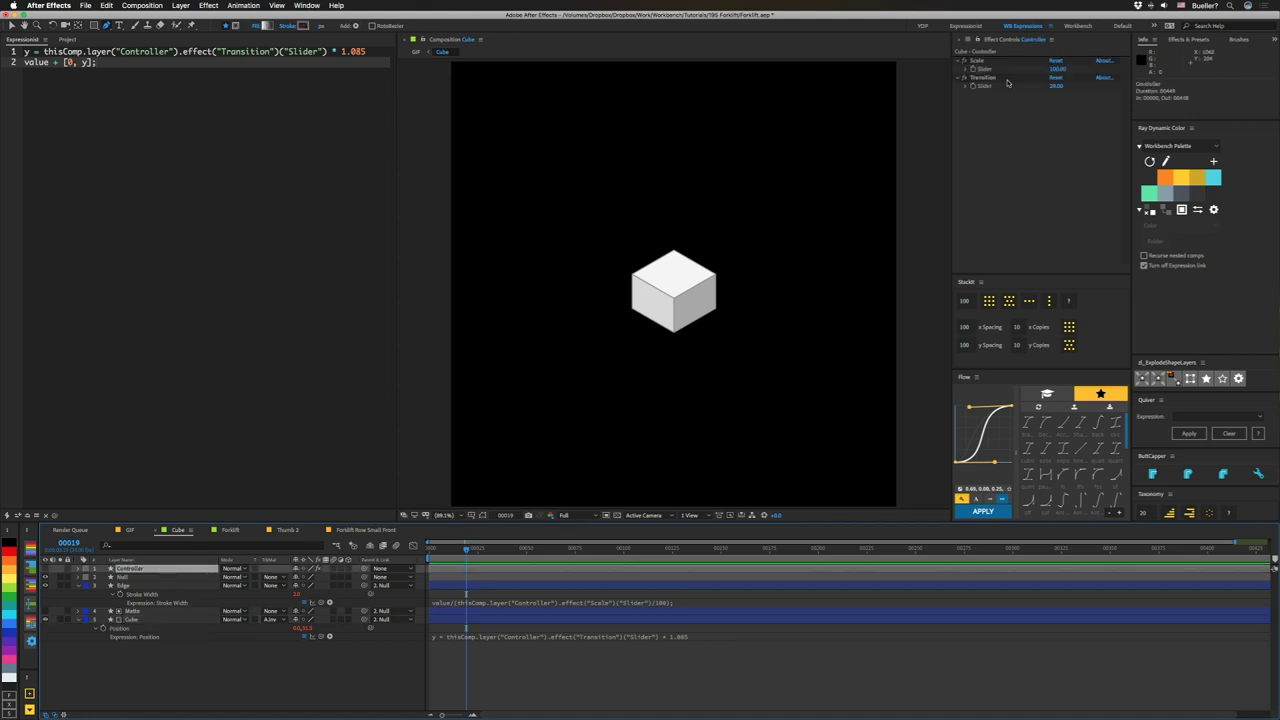
left_click_drag(1057, 69, 617, 323)
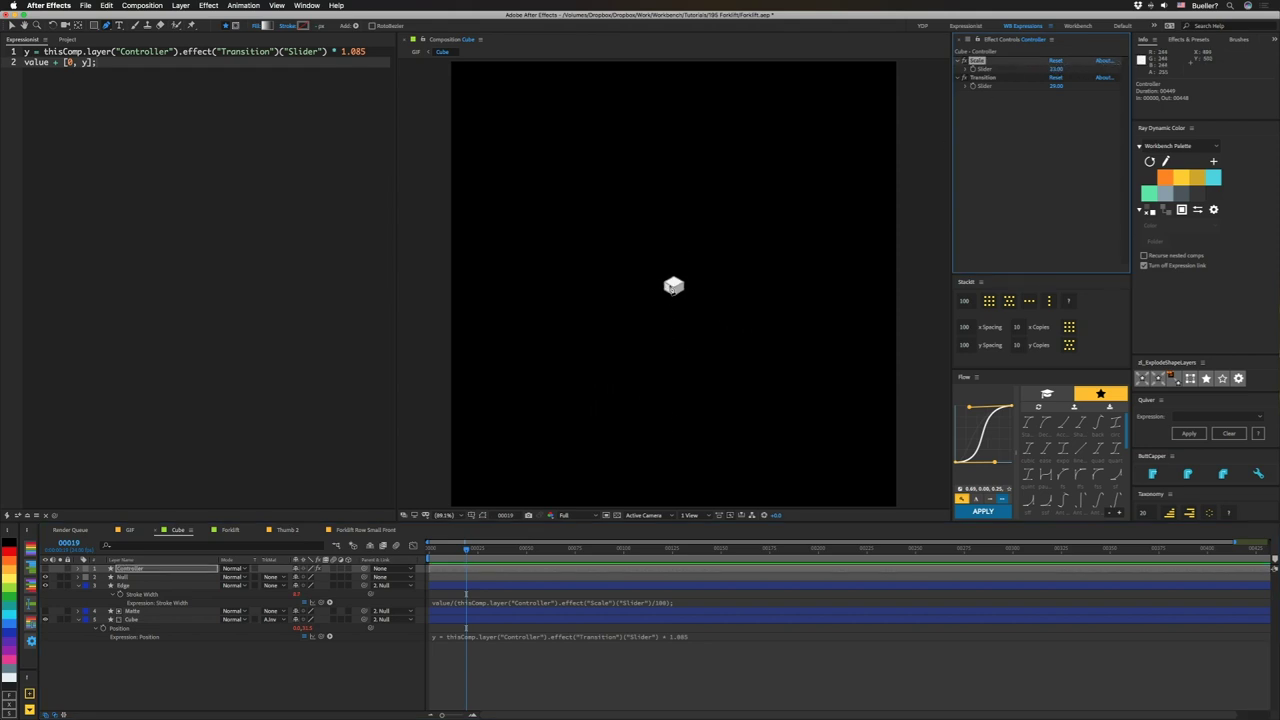
key("super+z")
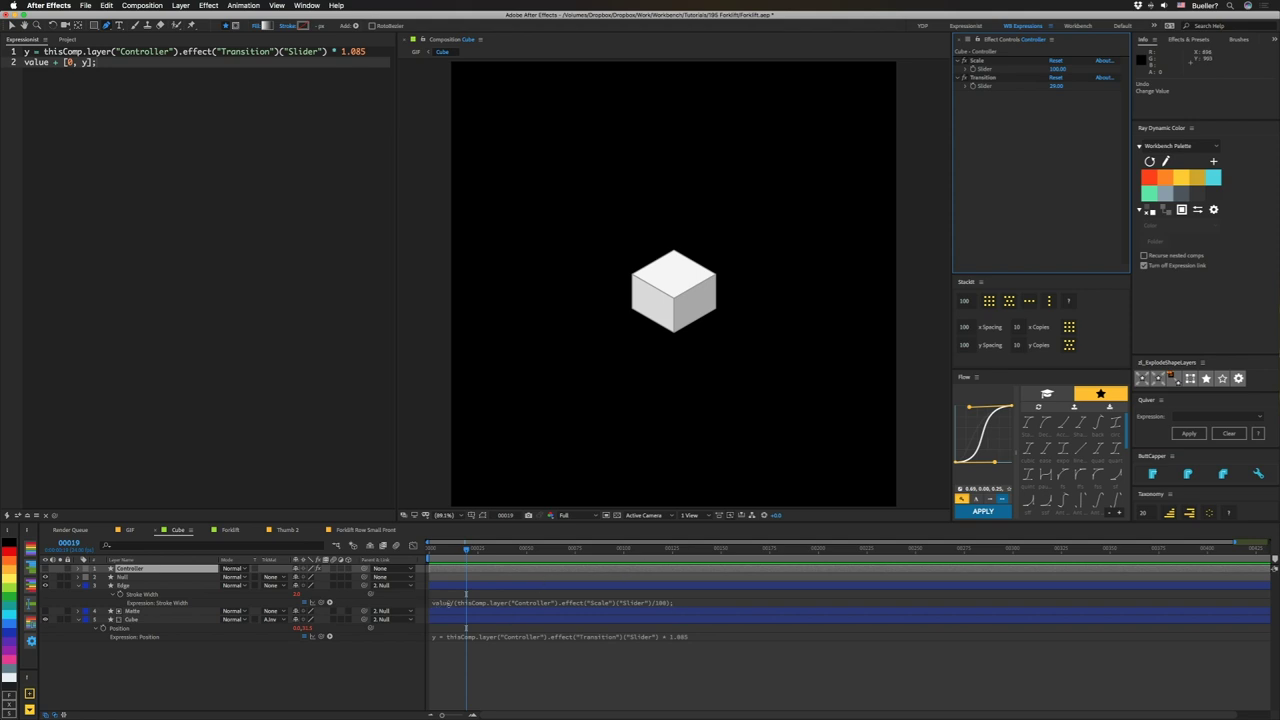
Step: Load the Edge layer's Stroke Width expression into the expression editor for viewing
left_click(133, 596)
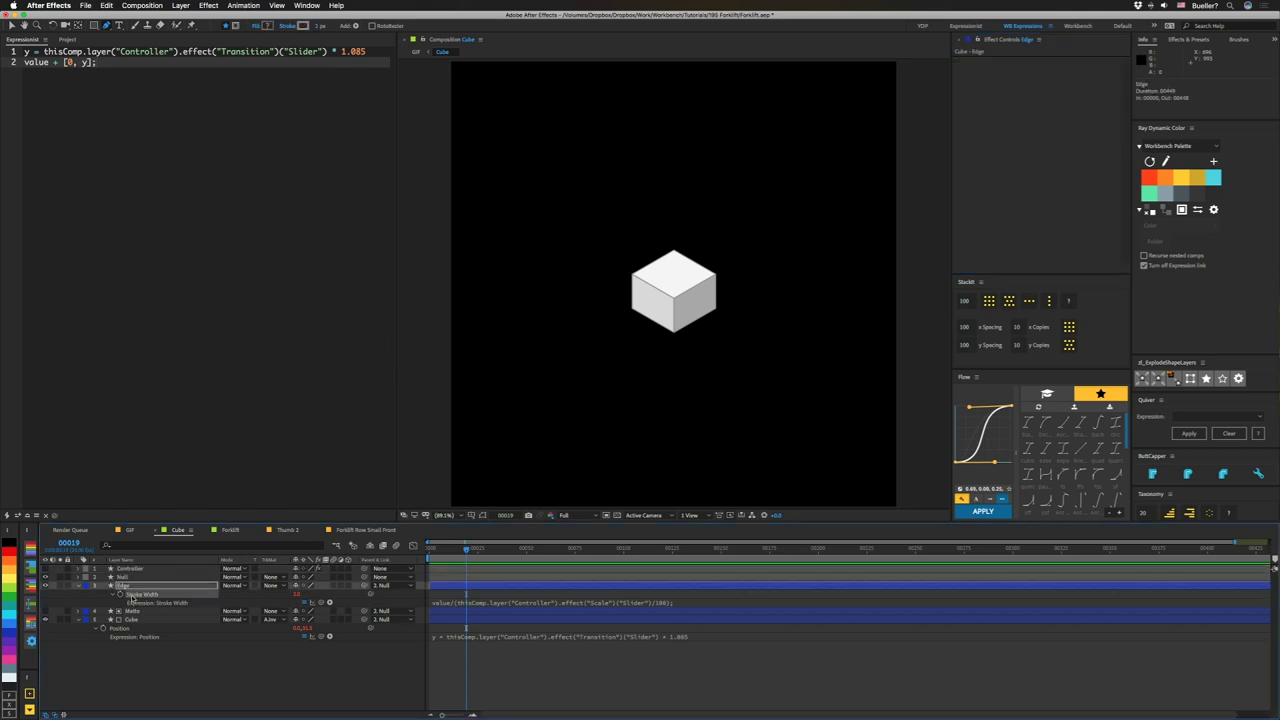
left_click(24, 515)
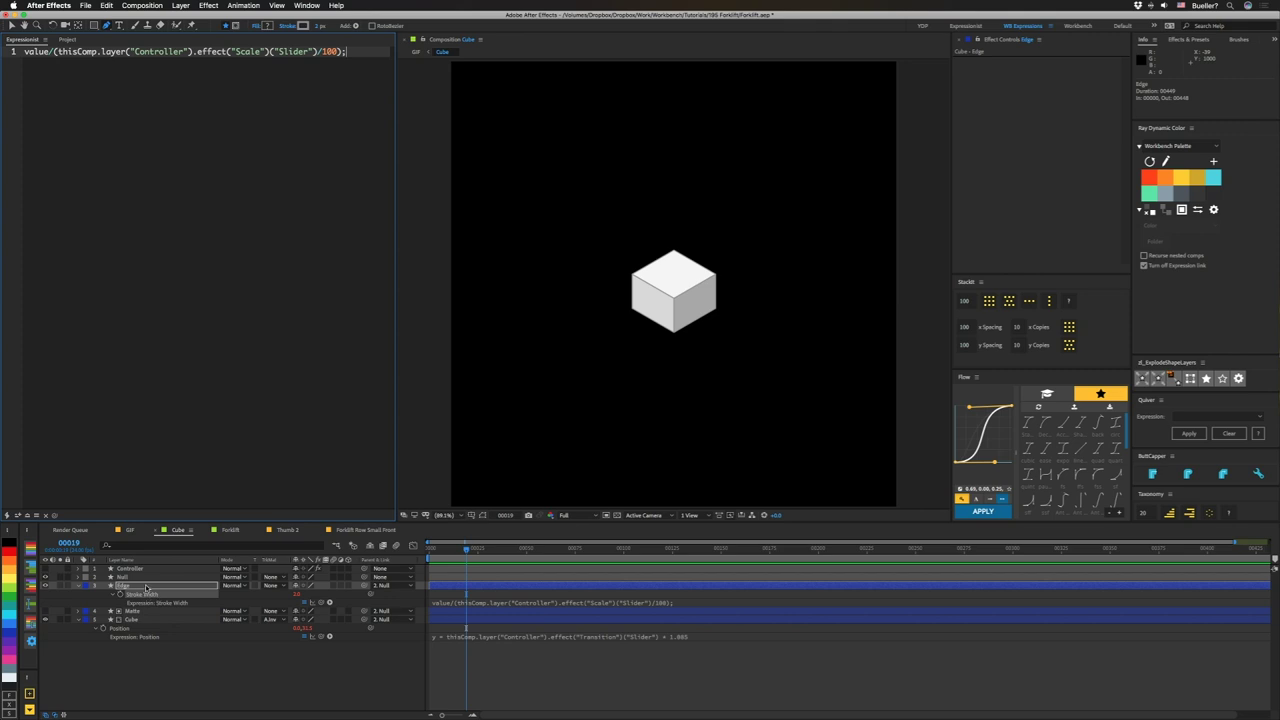
left_click(150, 620)
Step: Set the Controller layer's Scale slider to 50
left_click(131, 568)
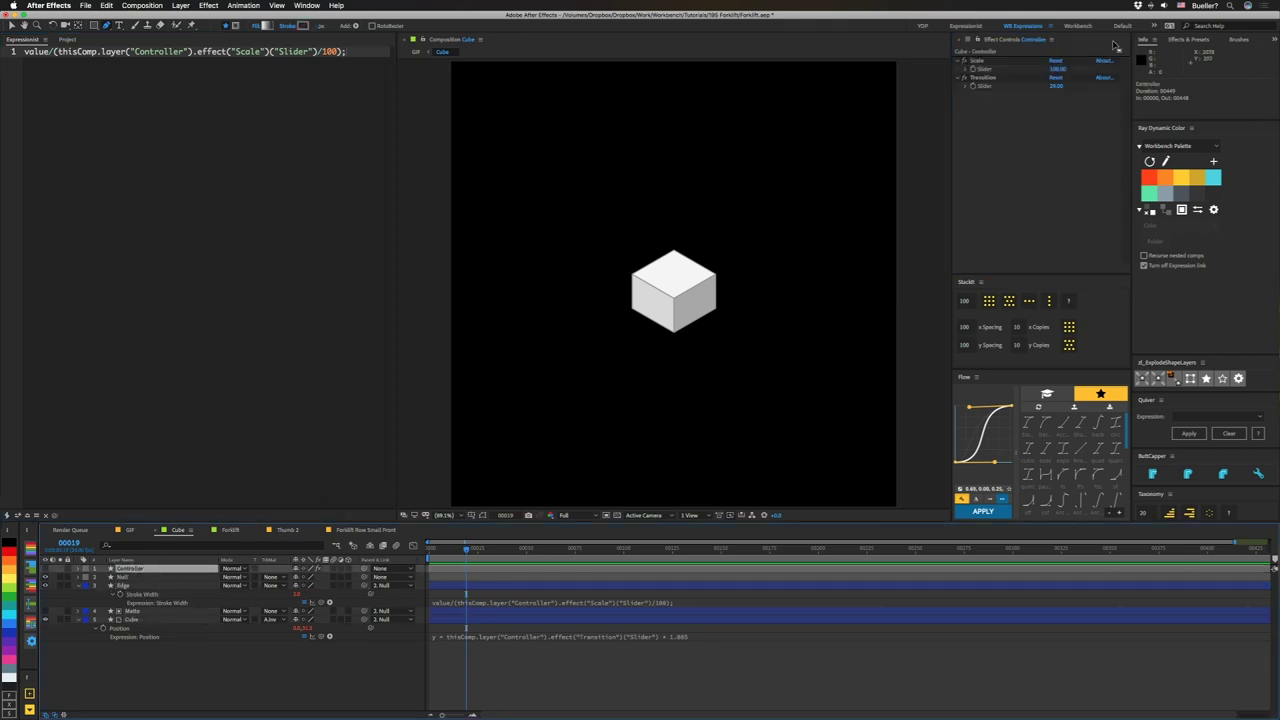
left_click(1058, 69)
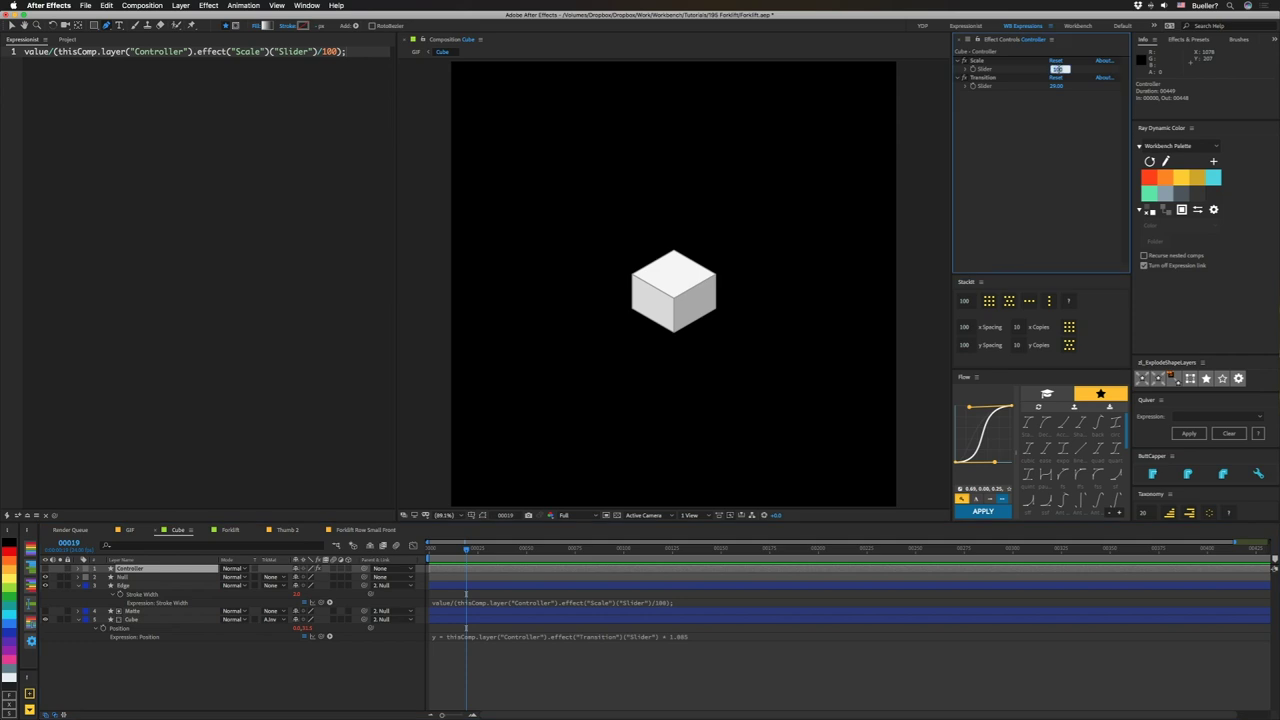
type("50")
key("Return")
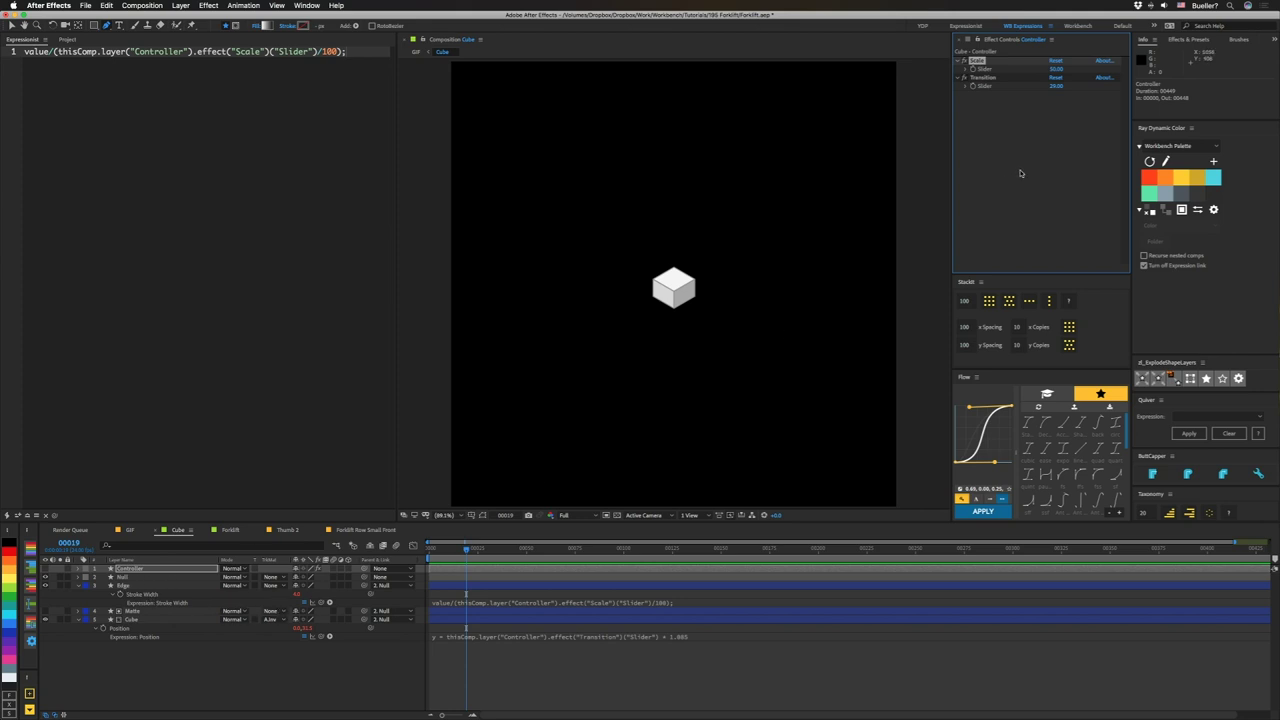
Step: Set the Controller layer's Scale slider to 100 and its Transition slider to 0
left_click(1058, 69)
type("100")
key("Return")
left_click(1058, 86)
type("0")
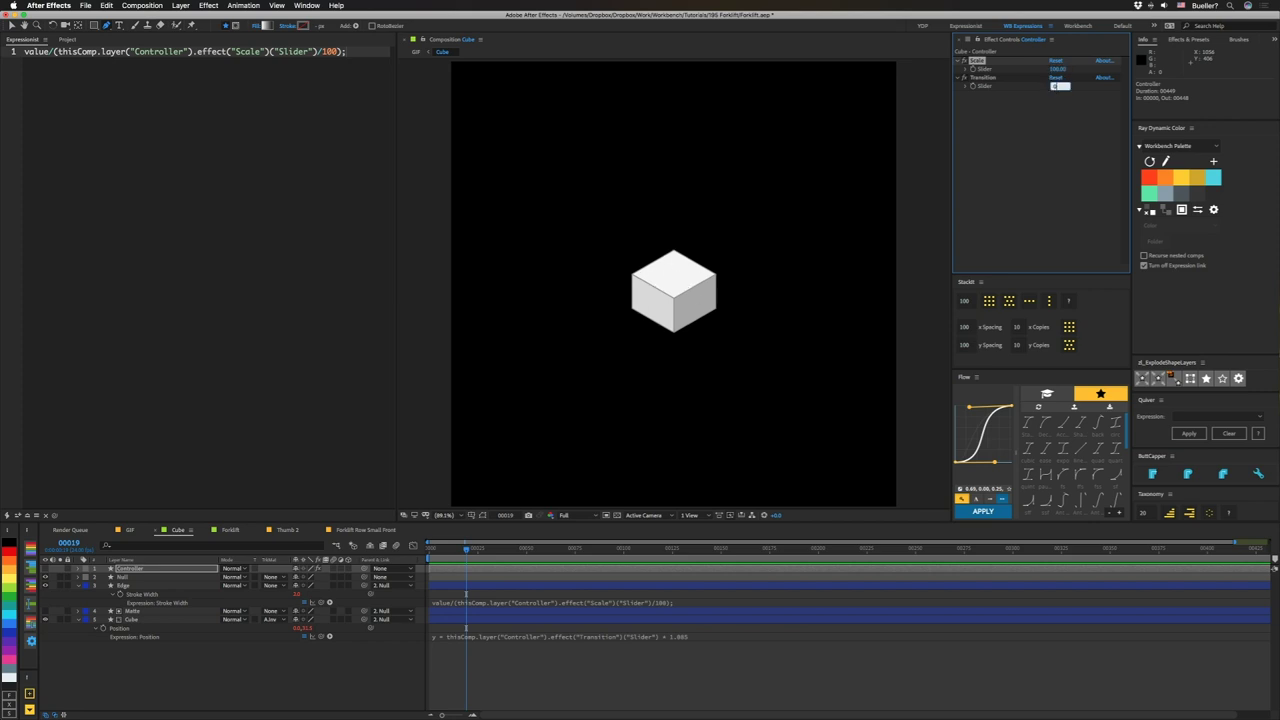
key("Return")
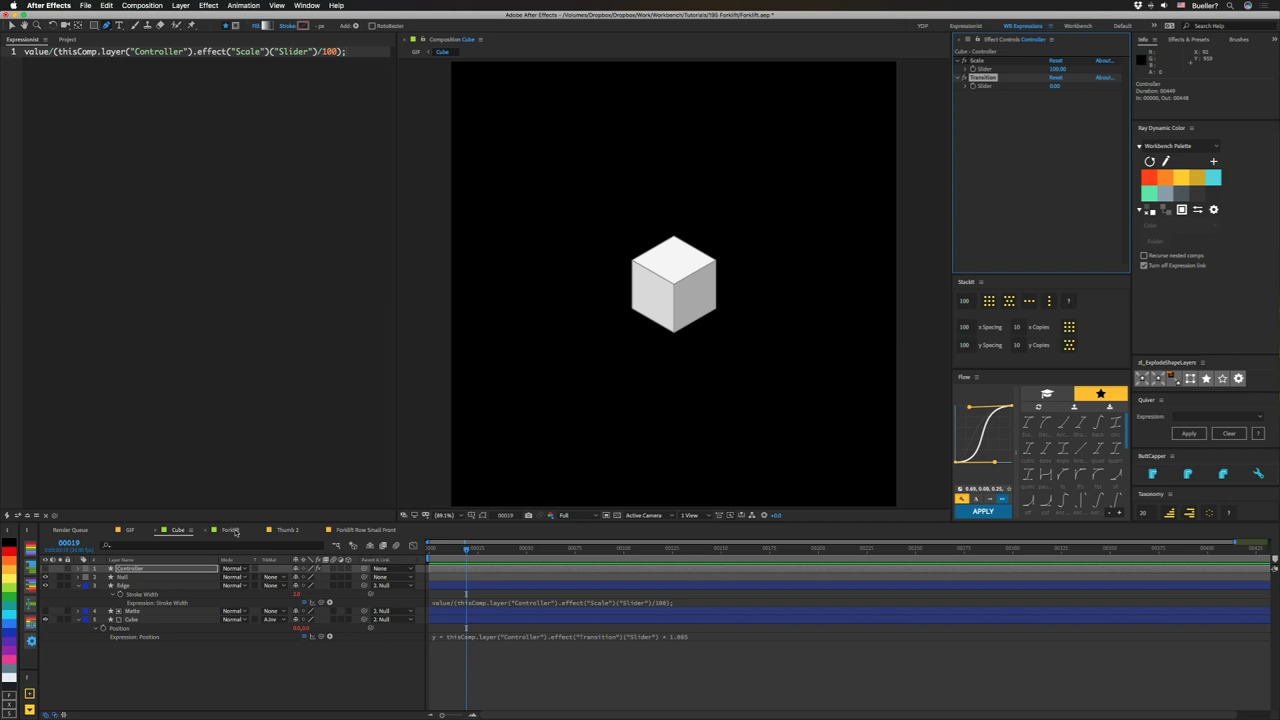
Step: Open the Forklift composition and rotate the Controller layer's Angle to about 243°
left_click(231, 530)
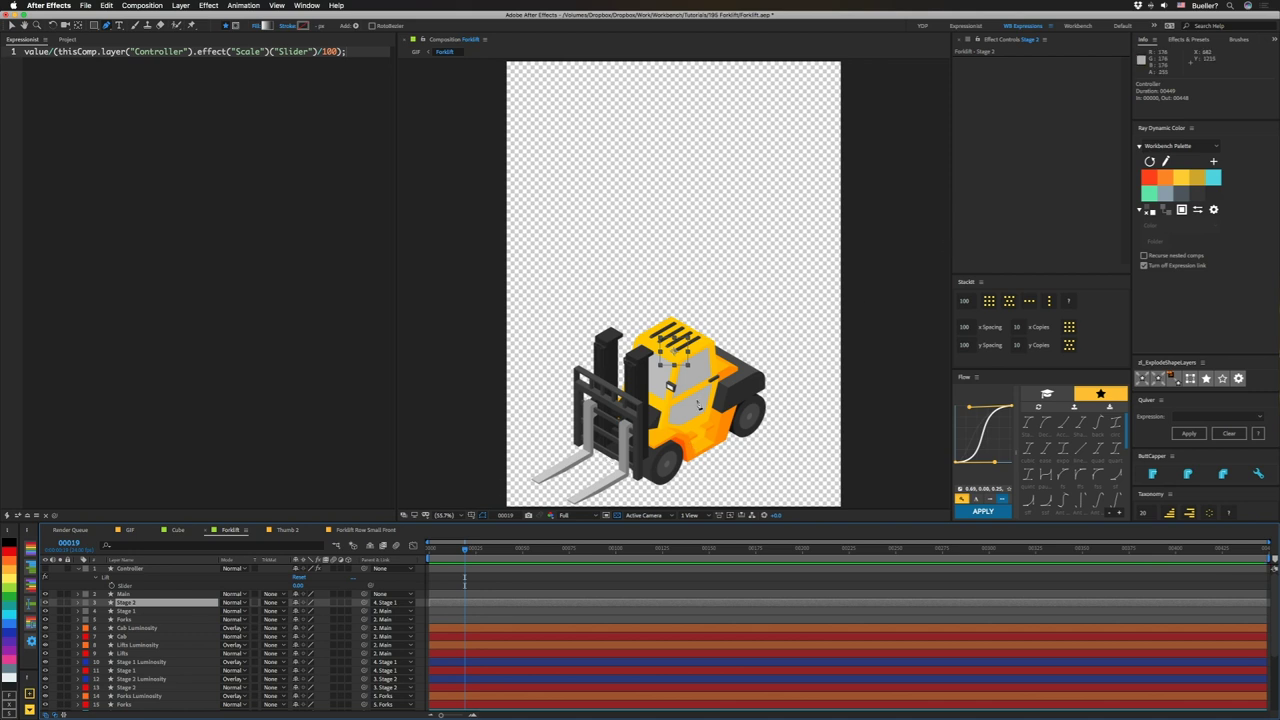
key("ctrl+Up")
key("ctrl+Up")
left_click(1058, 86)
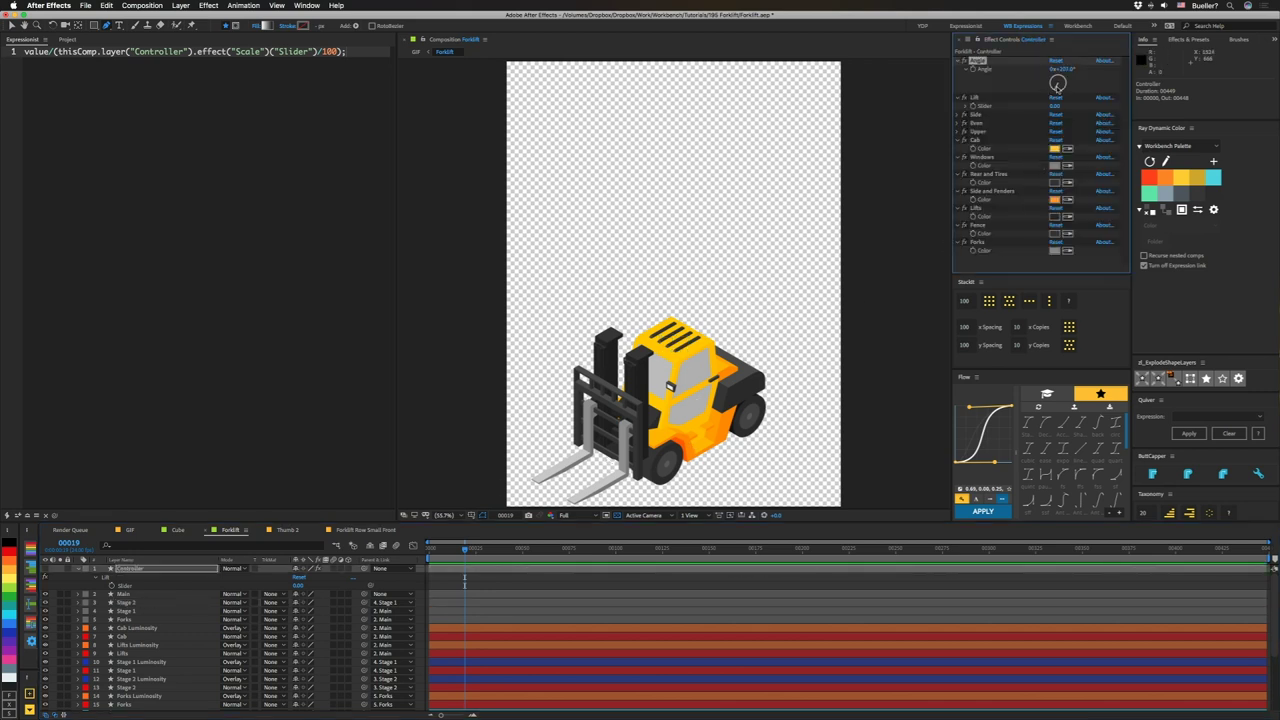
mouse_move(1070, 80)
left_mouse_down()
mouse_move(1050, 80)
mouse_move(1080, 85)
mouse_move(1050, 89)
left_mouse_up()
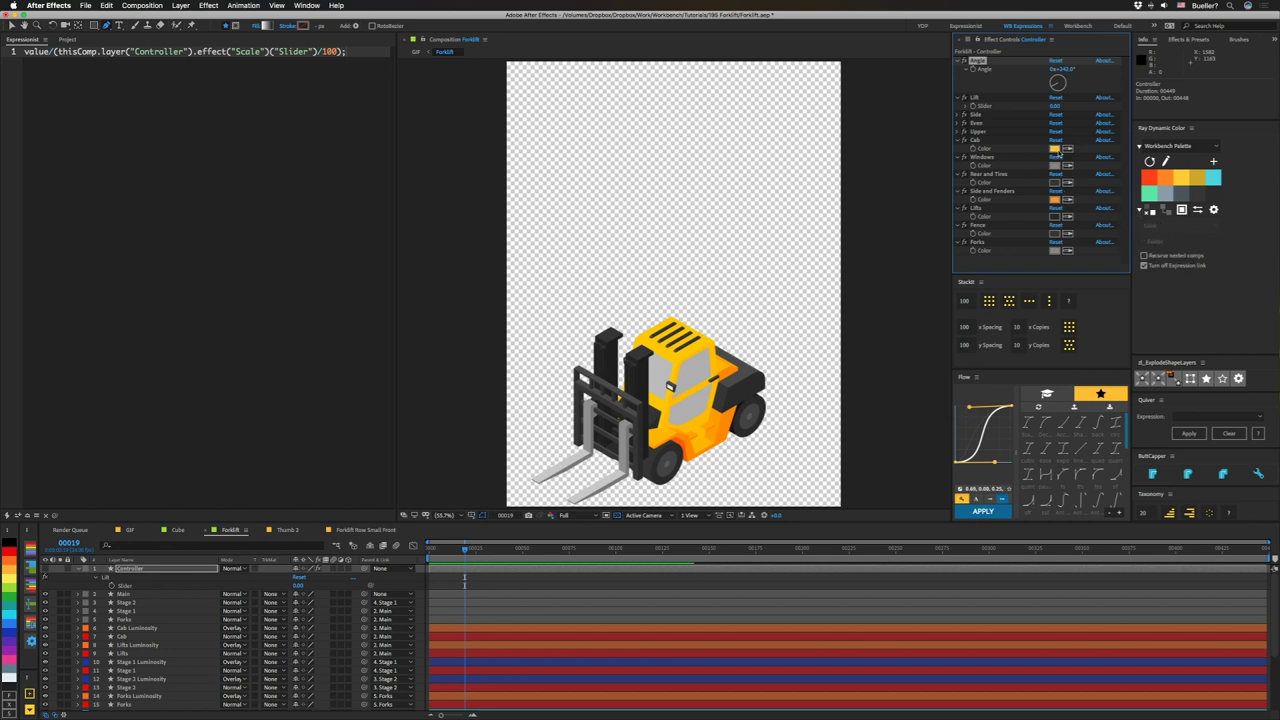
Step: Try other hues for the forklift's Cab color on the Controller and discard them
left_click(1055, 148)
left_click_drag(871, 558, 867, 500)
mouse_move(801, 467)
left_mouse_down()
mouse_move(809, 564)
mouse_move(788, 525)
left_mouse_up()
left_click(812, 512)
left_click(954, 476)
Step: View the Cab Luminosity layer 6 on its own and show all layers again
left_click(131, 628)
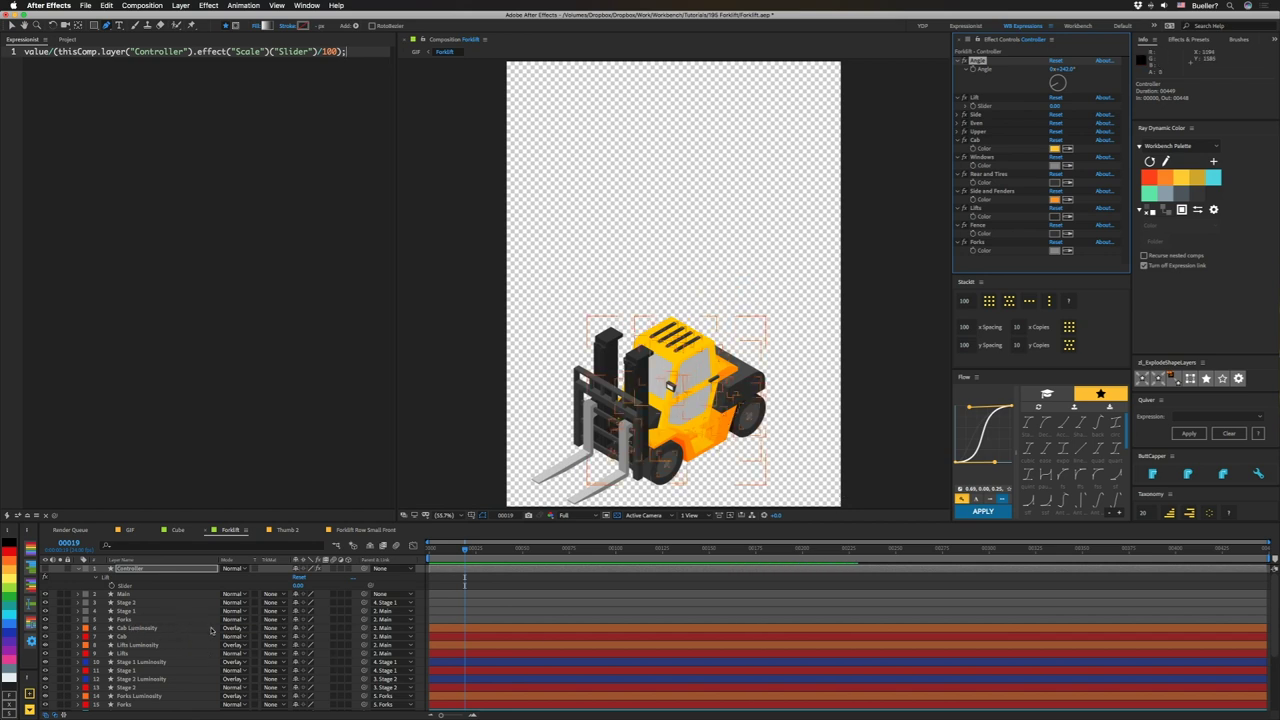
left_click(66, 633)
left_click(60, 628)
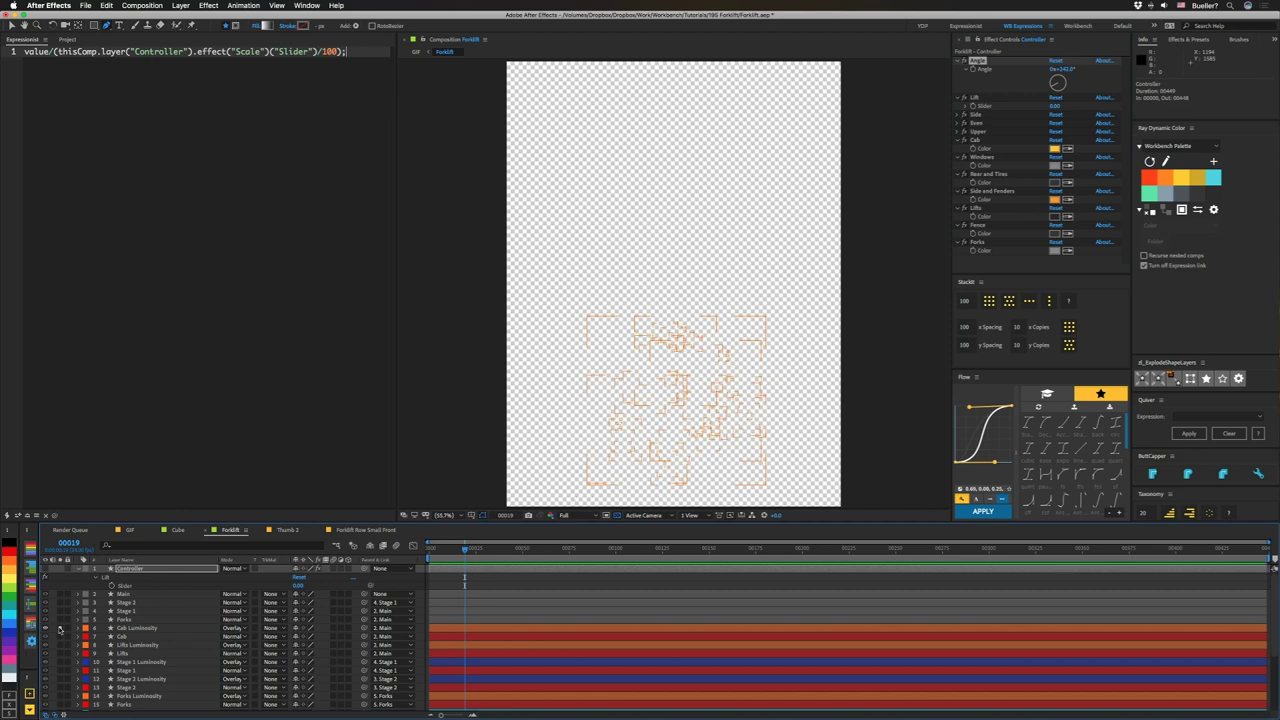
left_click(60, 628)
Step: Isolate the Cab Luminosity layer 24, turn off the transparency grid and show all layers again
scroll(130, 660, "down", 5)
left_click(130, 680)
left_click(127, 689)
left_click(60, 689)
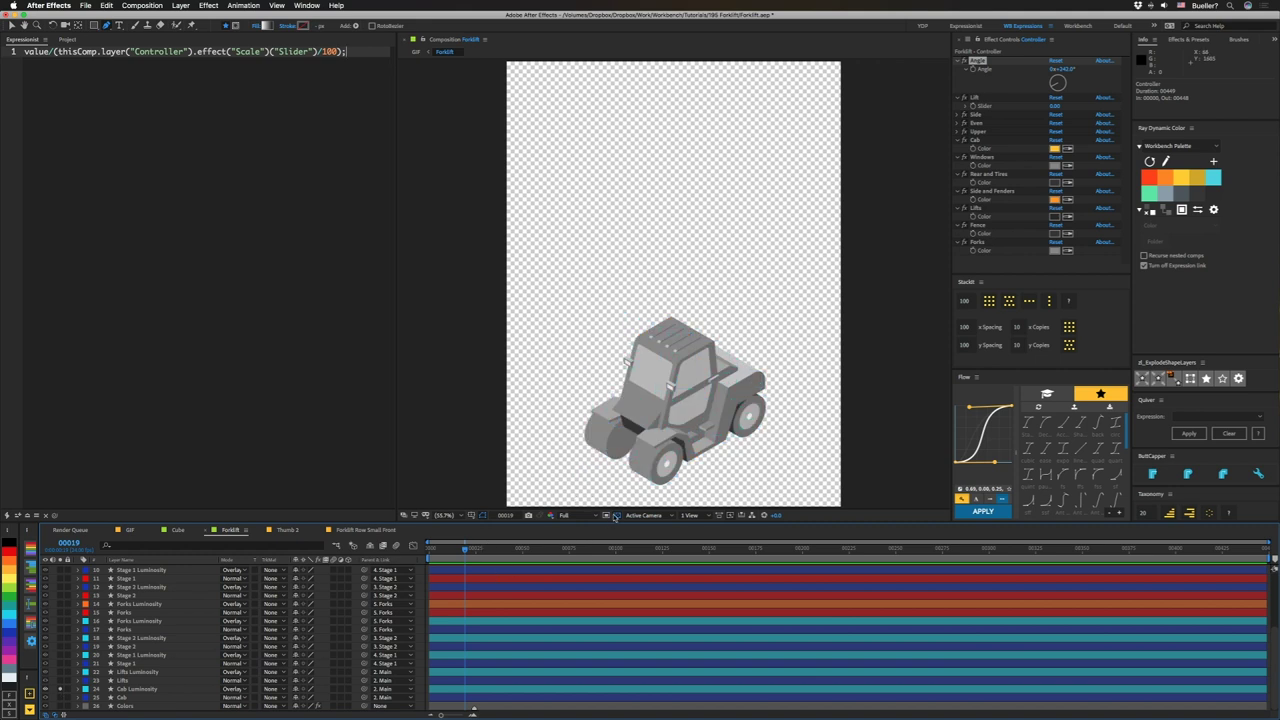
left_click(616, 515)
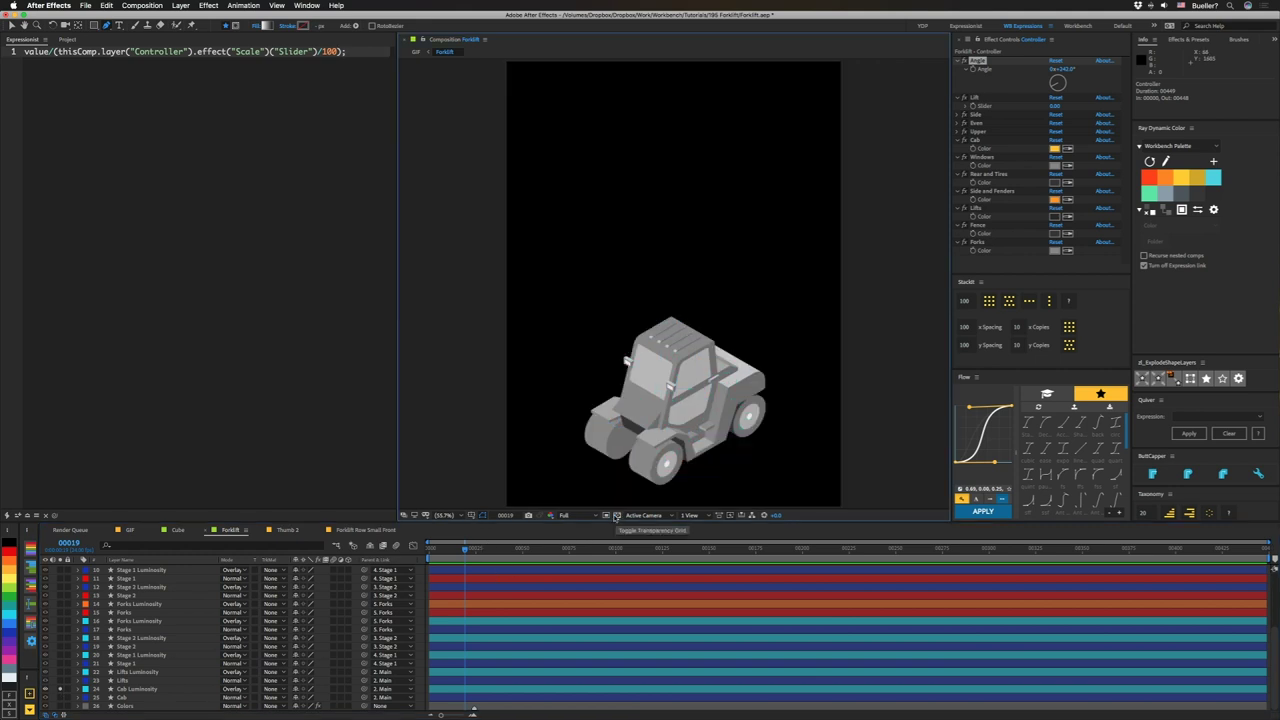
scroll(498, 591, "up", 1)
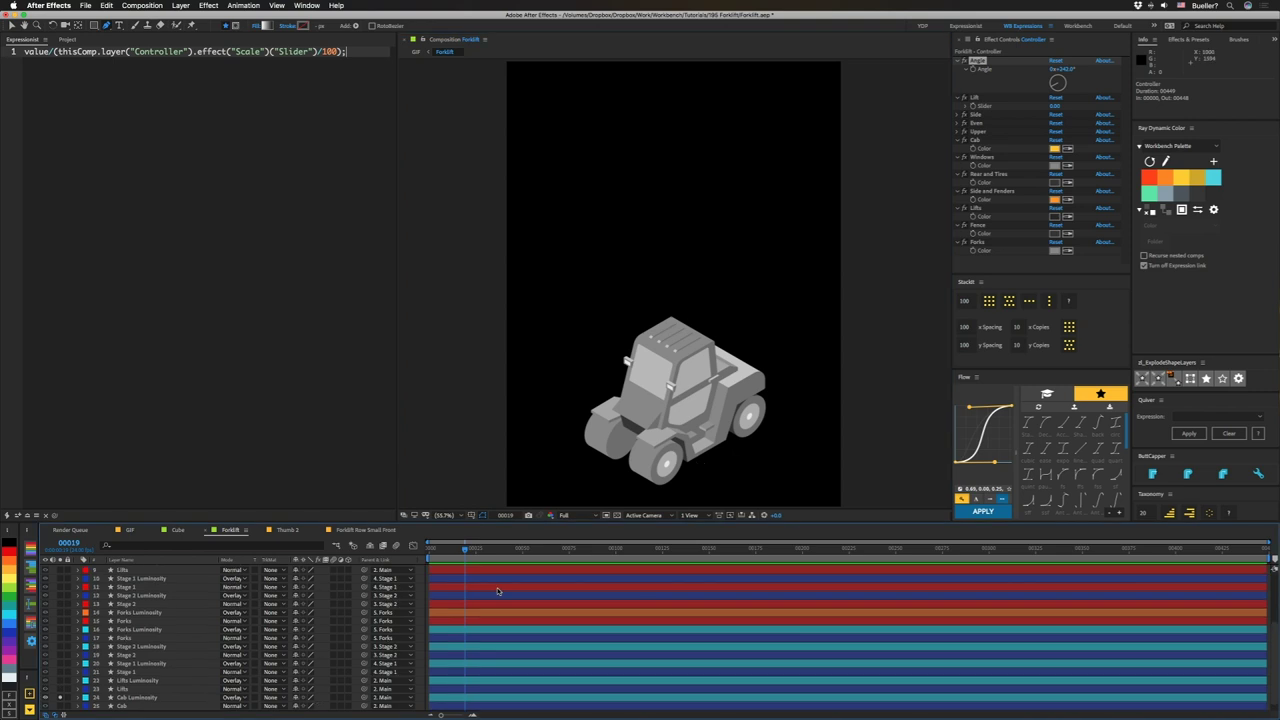
left_click(61, 698)
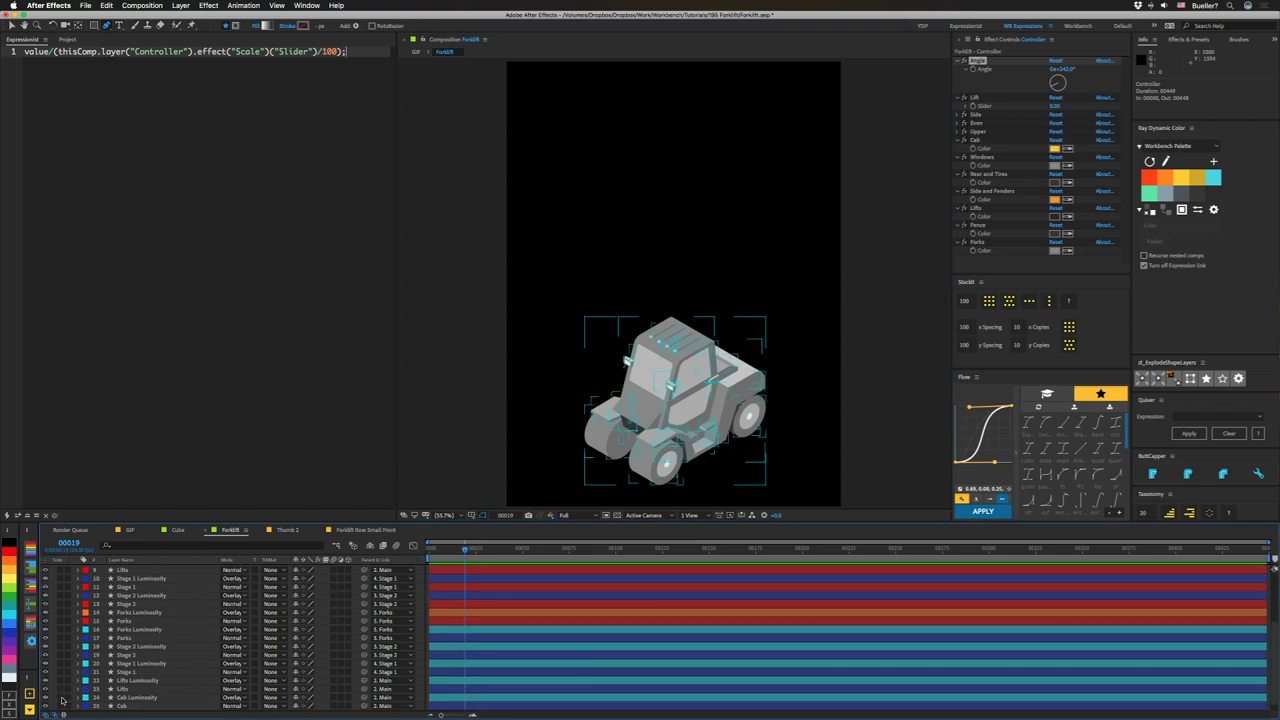
left_click(61, 698)
Step: Examine the Colors layer's color controls and the color expressions on Forks Luminosity layer 16, and collapse its properties
scroll(133, 705, "down", 1)
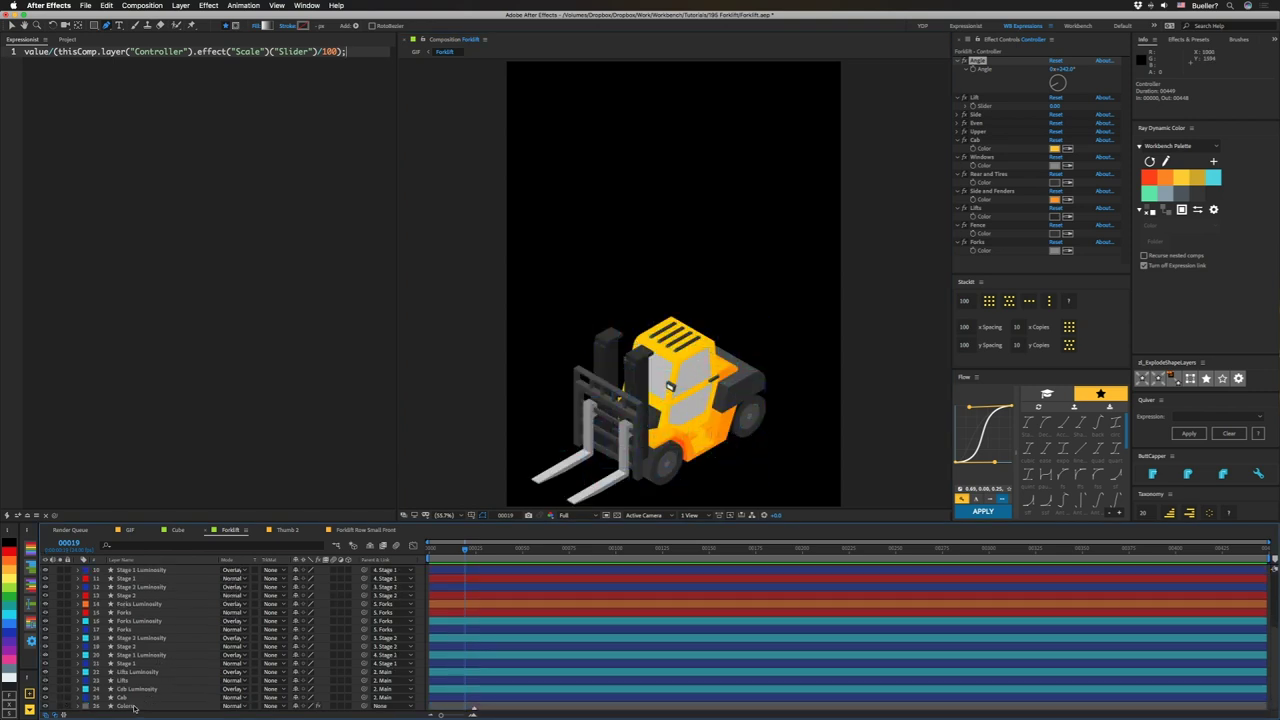
left_click(133, 707)
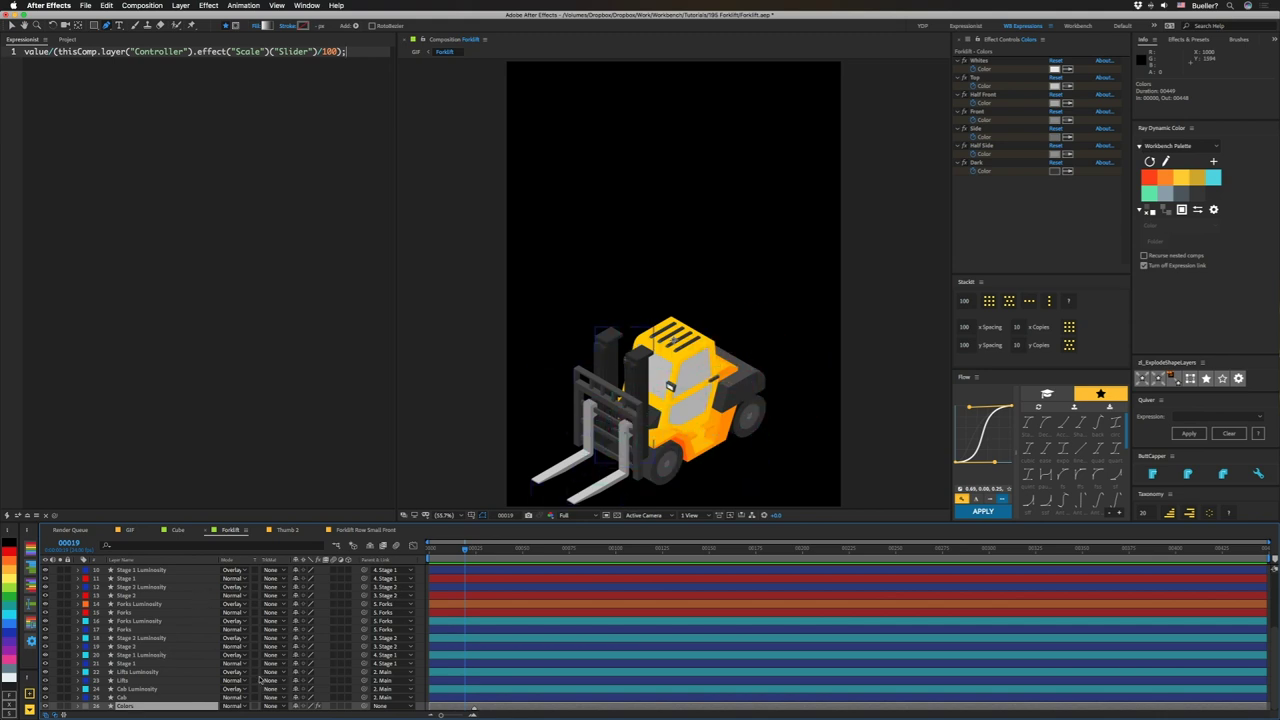
left_click(135, 621)
key("e")
key("e")
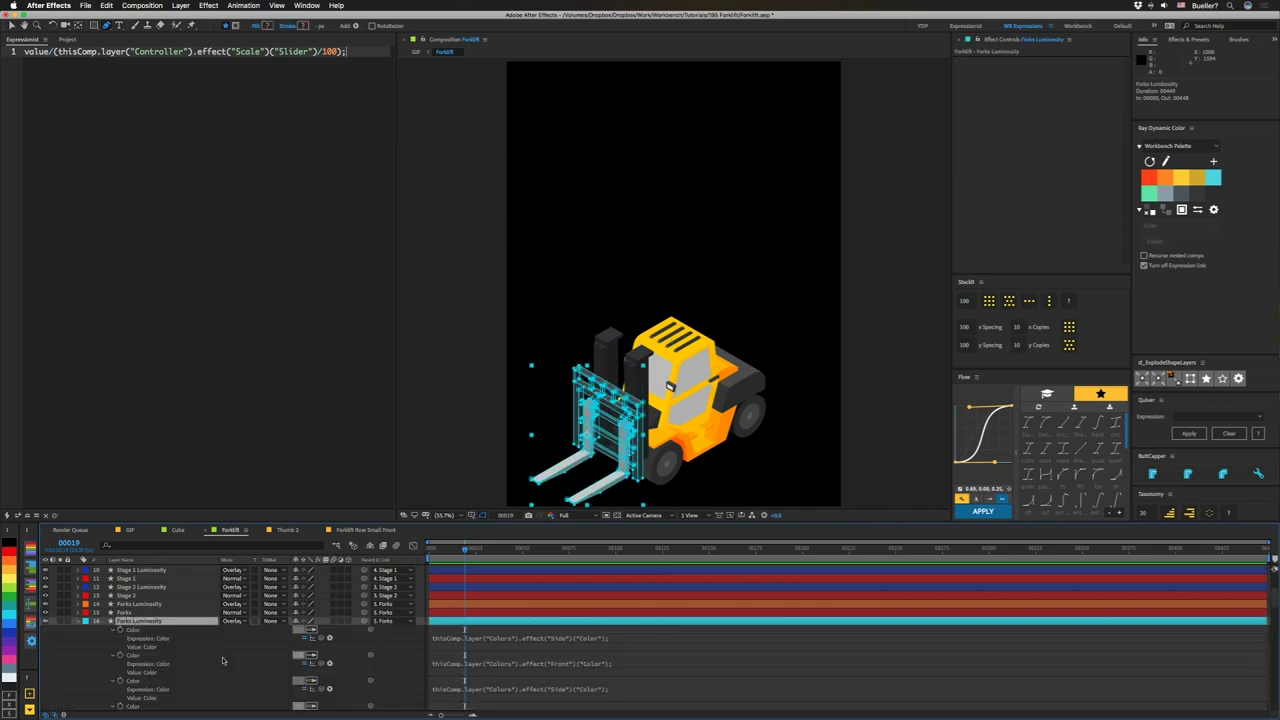
scroll(222, 660, "up", 2)
scroll(228, 657, "up", 2)
scroll(228, 657, "down", 2)
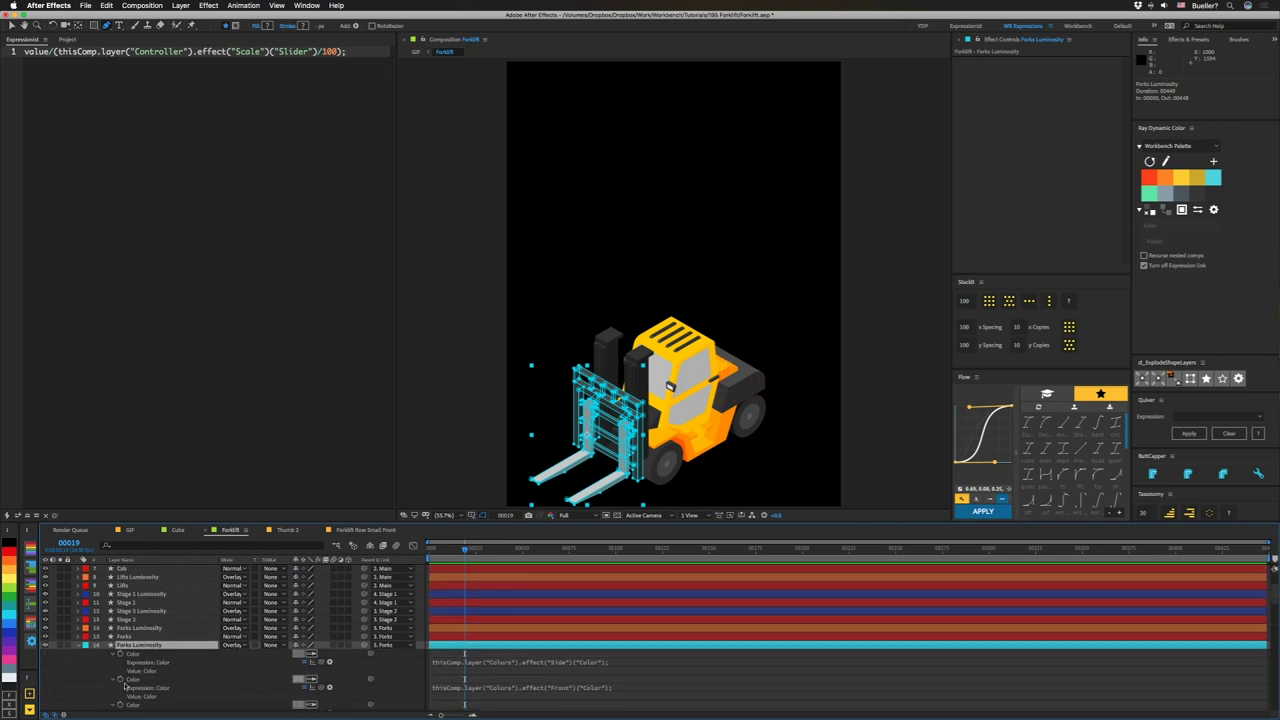
left_click(81, 646)
scroll(127, 705, "down", 2)
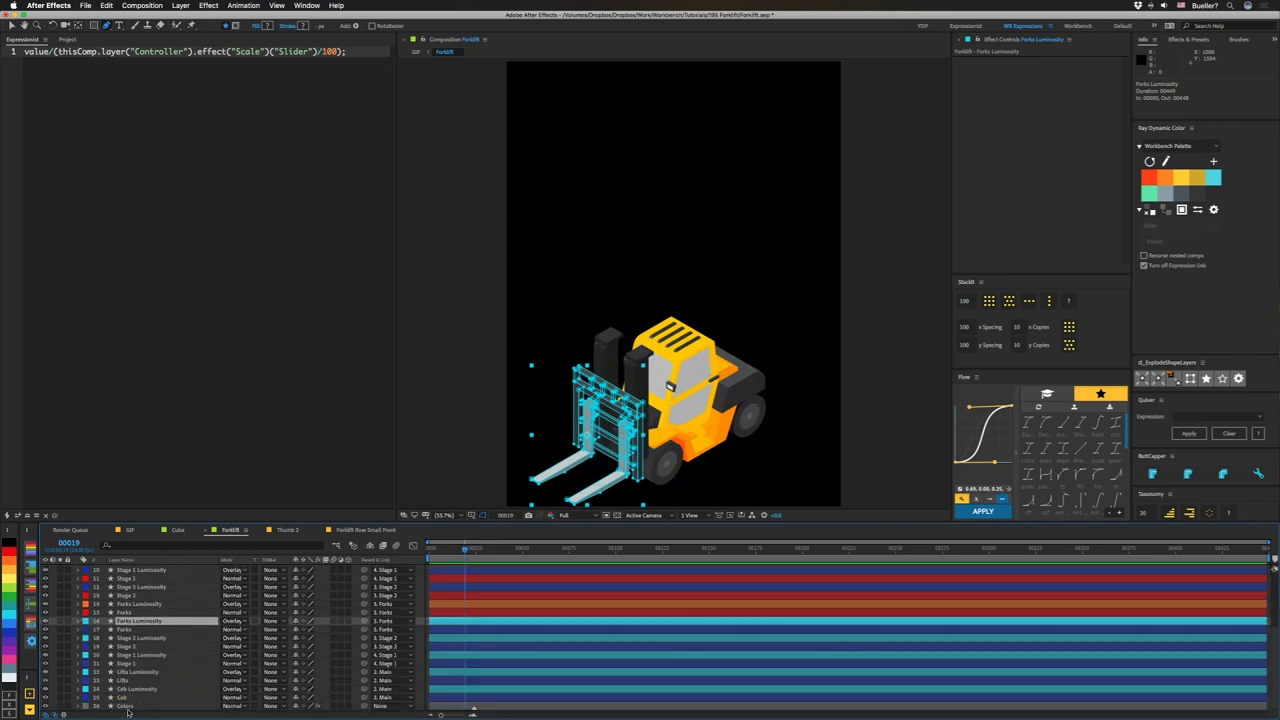
Step: Reveal the expressions on the Colors layer and examine the Half Front color expression
left_click(127, 706)
key("e")
key("e")
scroll(161, 704, "down", 1)
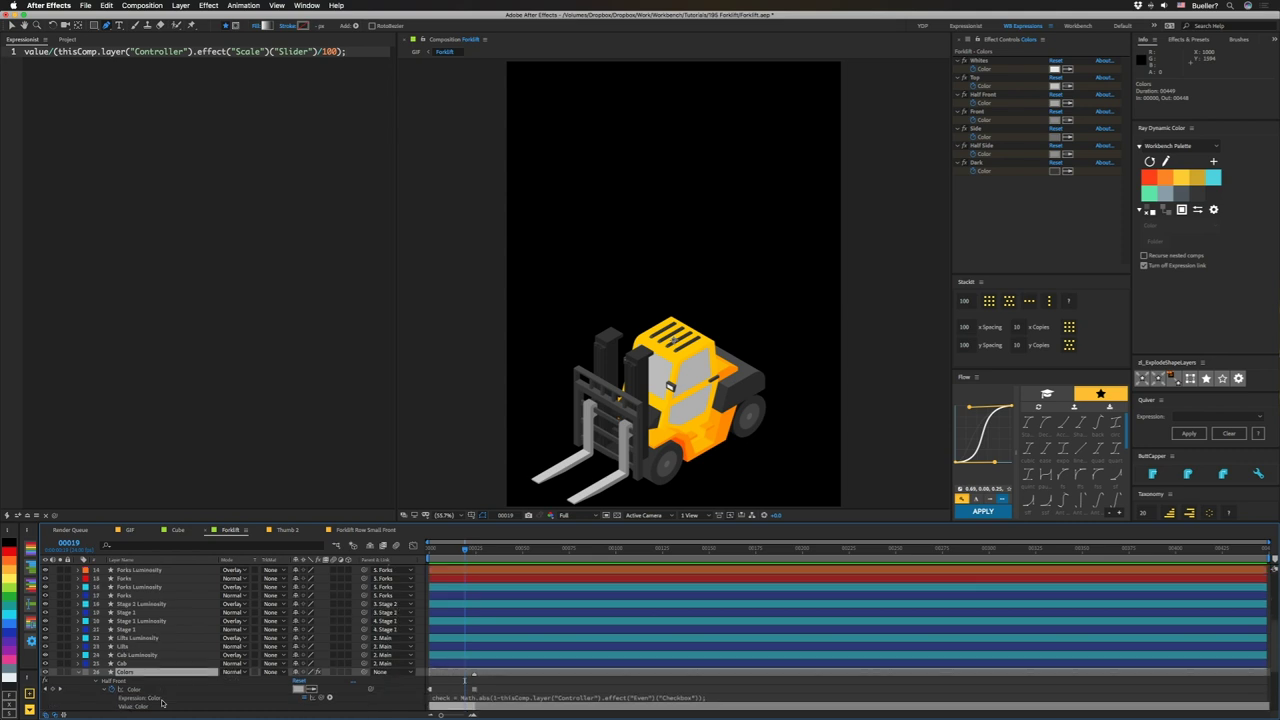
scroll(161, 704, "down", 6)
left_click(144, 621)
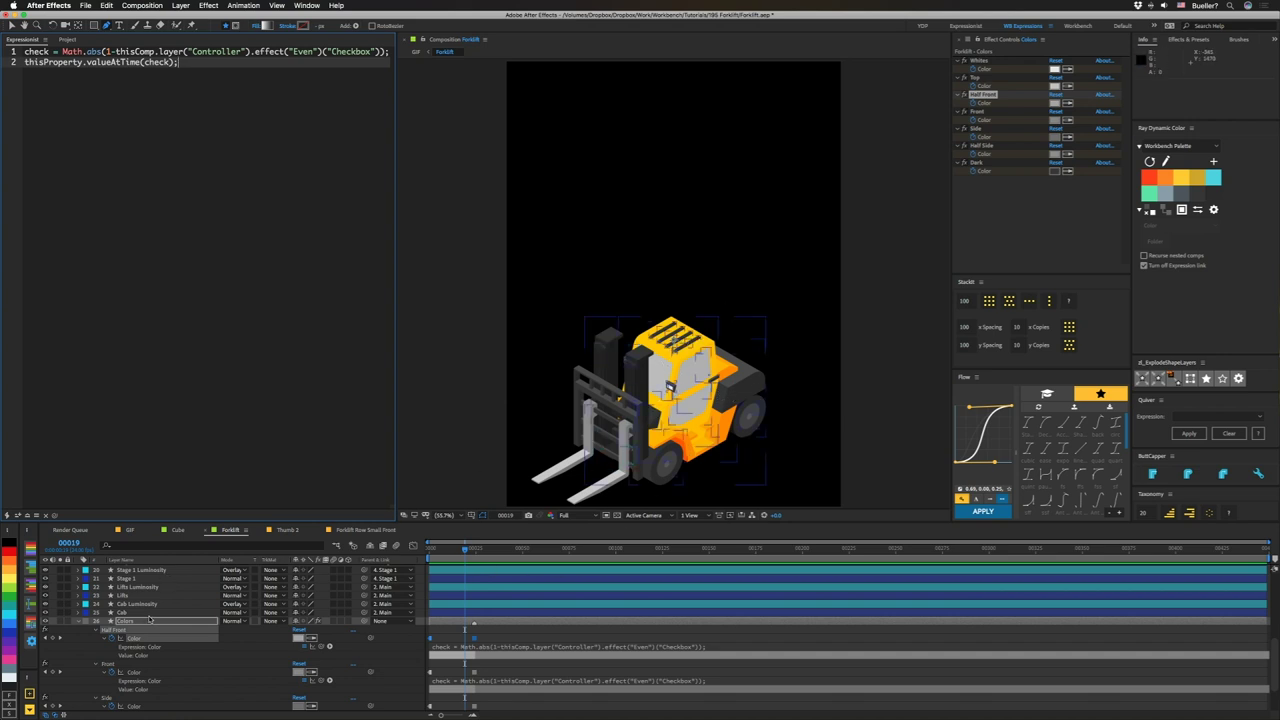
Step: Turn the forklift through its different facing directions with the Controller layer's Angle control
scroll(151, 618, "up", 3)
scroll(151, 618, "up", 5)
left_click(134, 568)
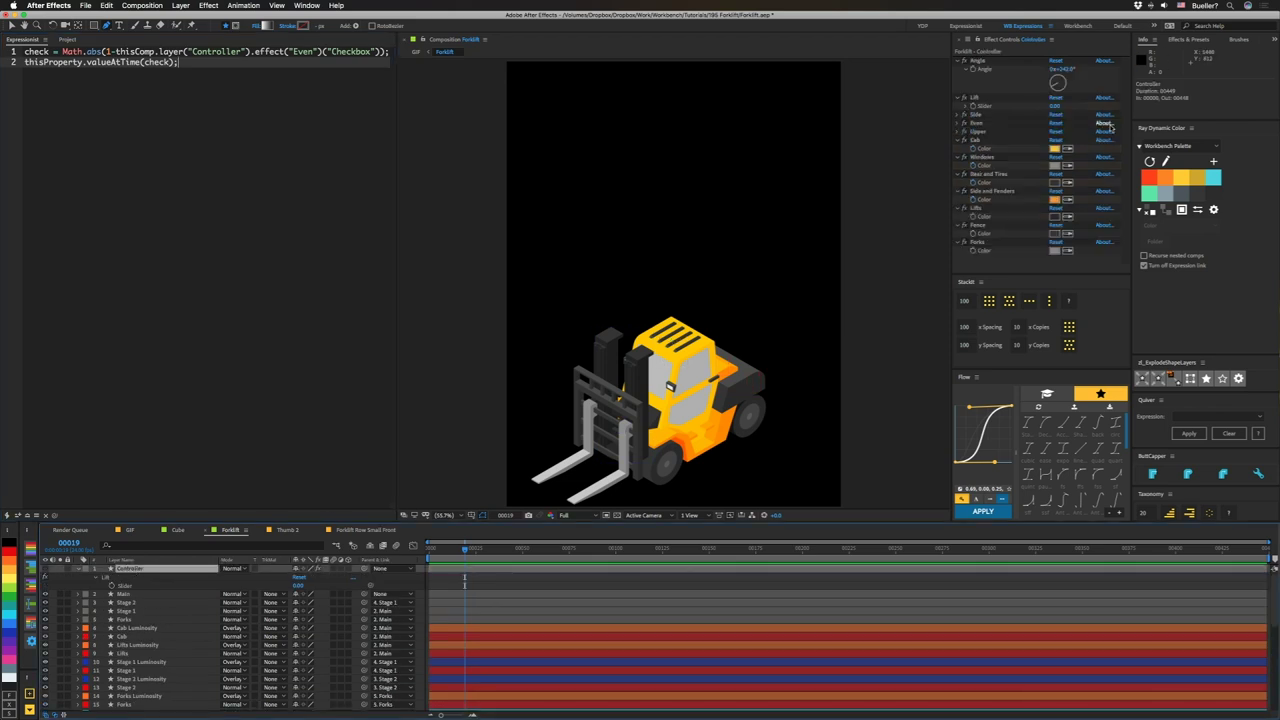
left_click(1070, 88)
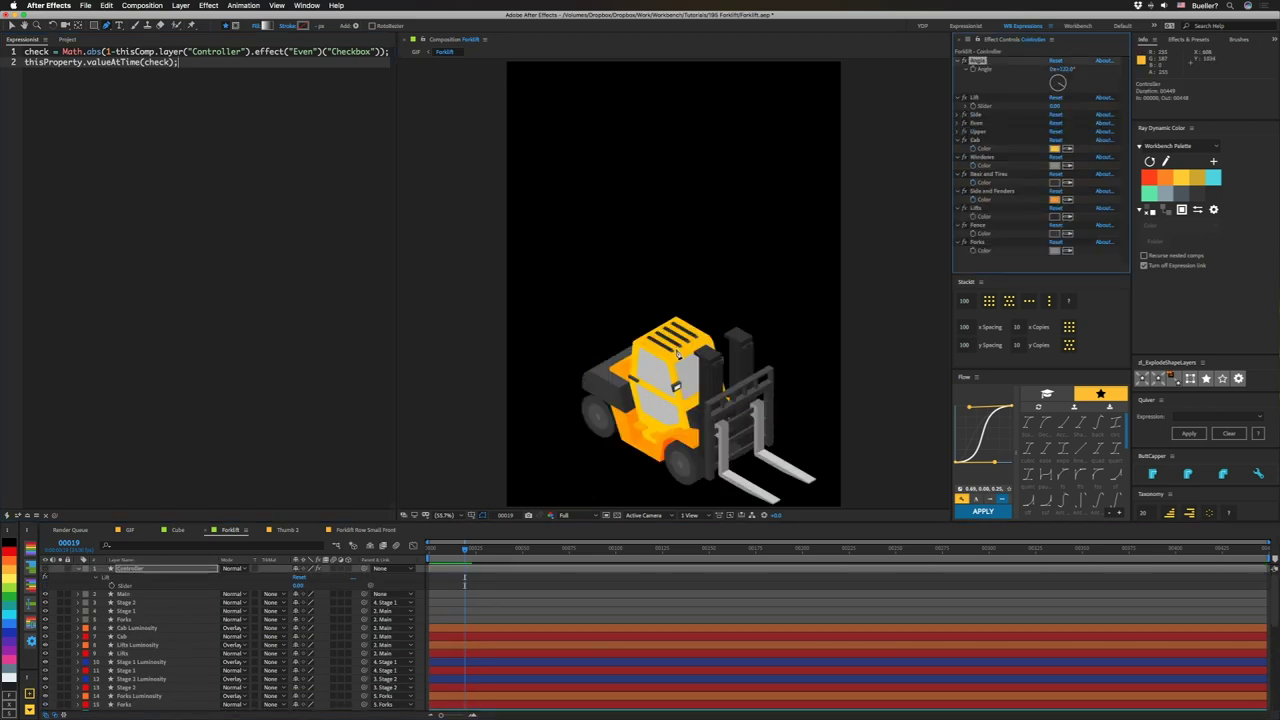
left_click(1060, 84)
left_click(1059, 83)
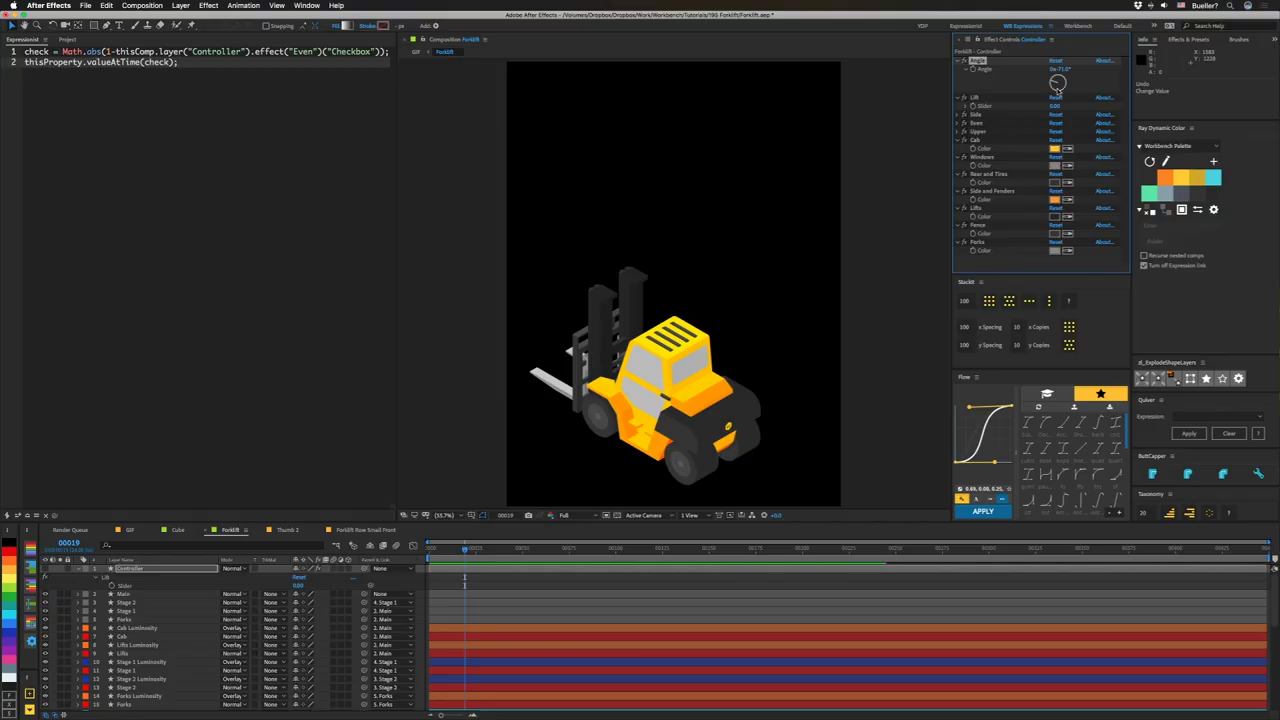
mouse_move(1057, 83)
left_mouse_down()
mouse_move(1064, 94)
mouse_move(1080, 83)
left_mouse_up()
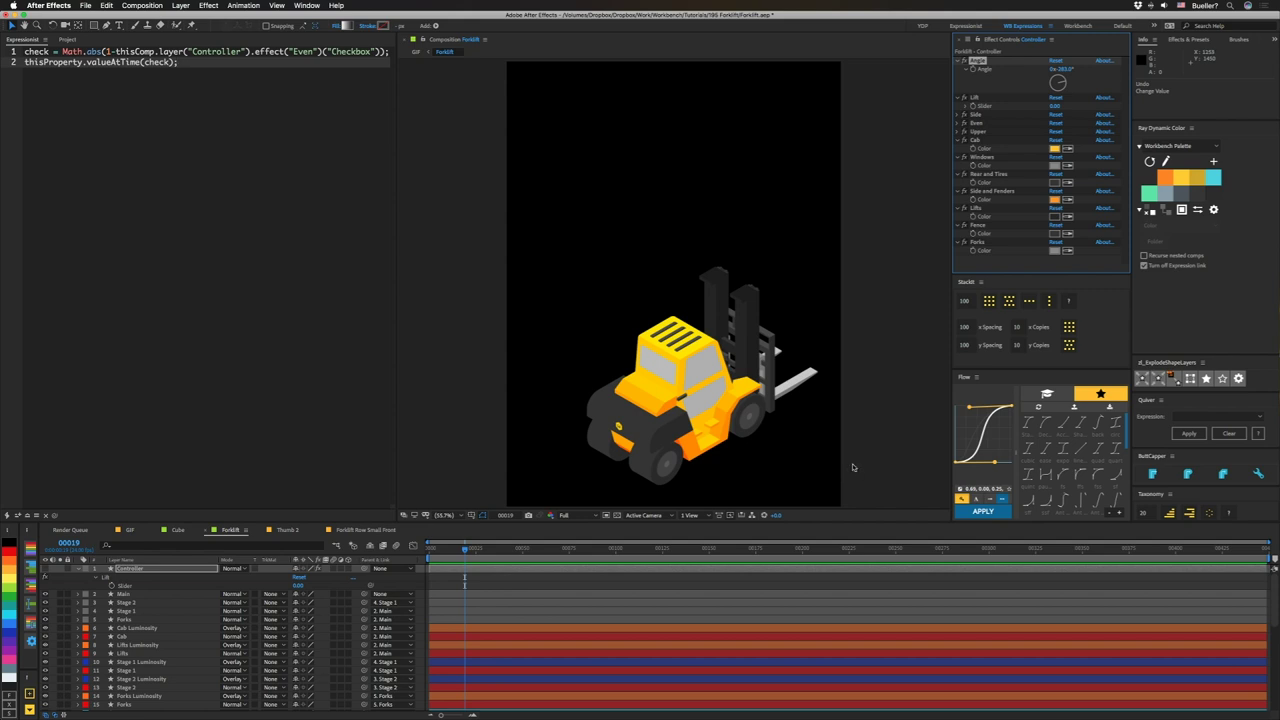
Step: Look at the Forklift Row Small Front composition and return to the Forklift composition
left_click_drag(790, 445, 660, 476)
key("ctrl+shift+a")
left_click(355, 530)
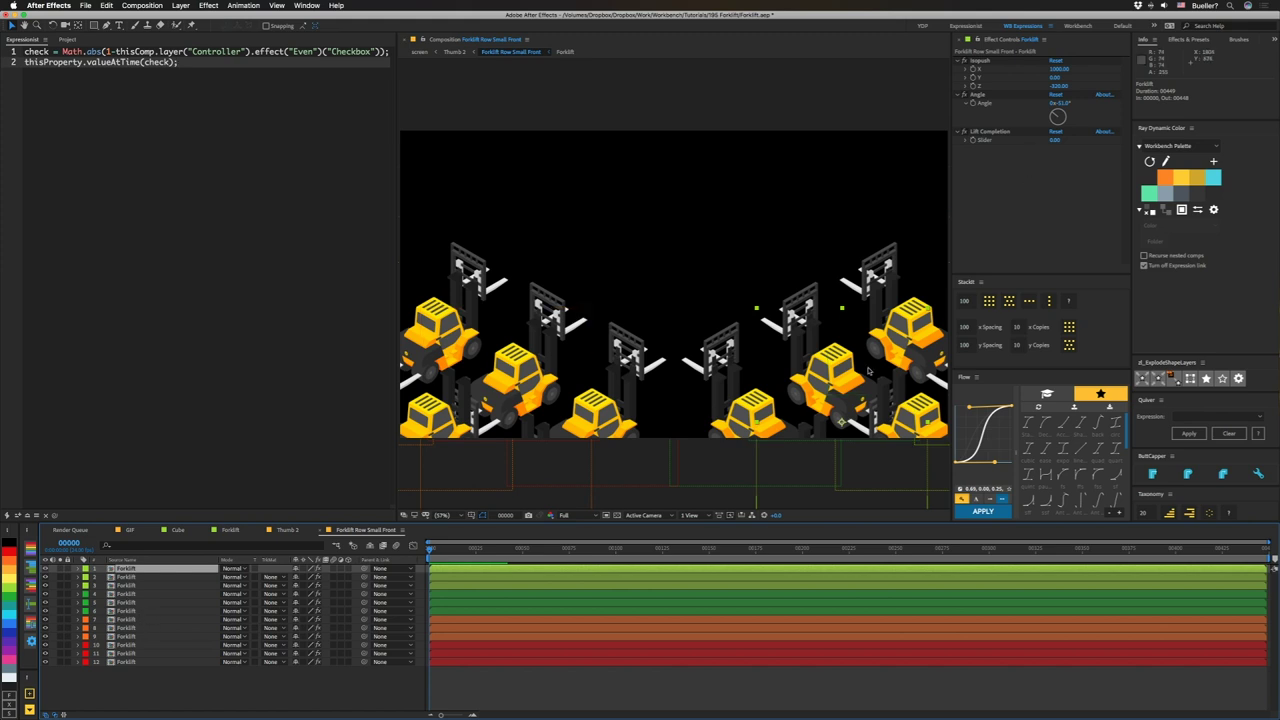
left_click(231, 530)
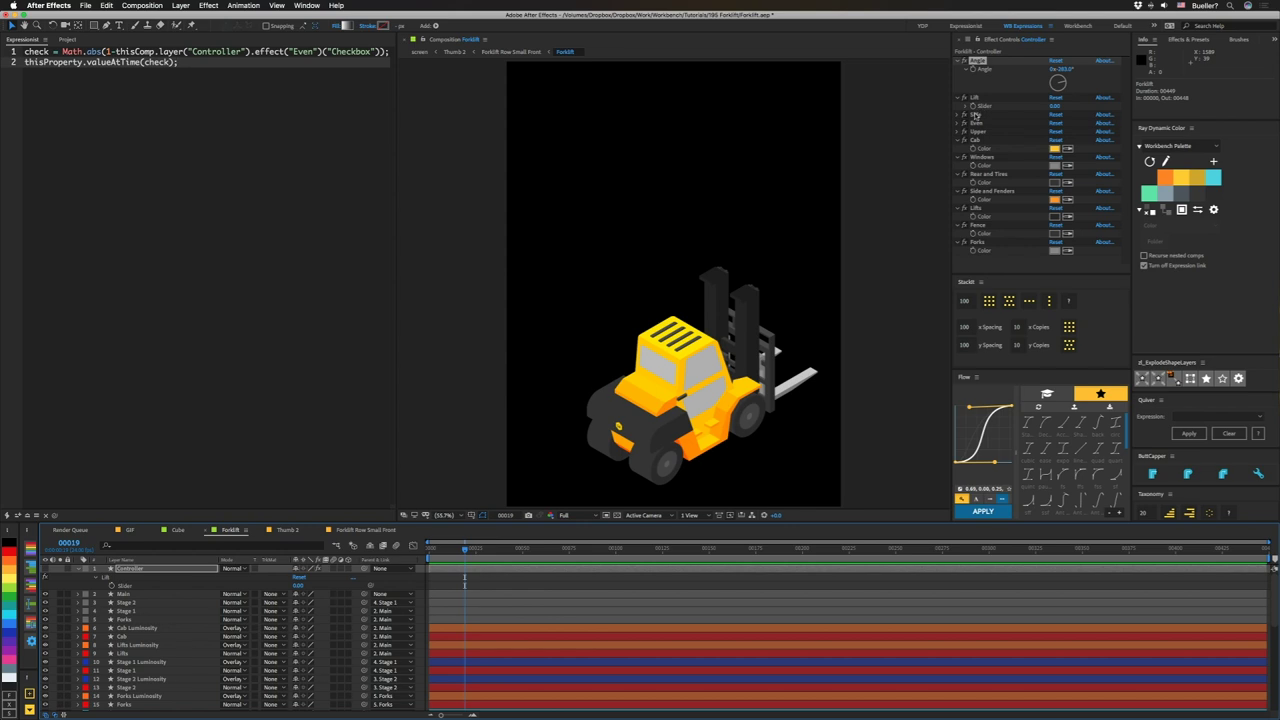
Step: Reveal the Controller layer's expressions and examine the one on the Side slider
left_click(975, 115)
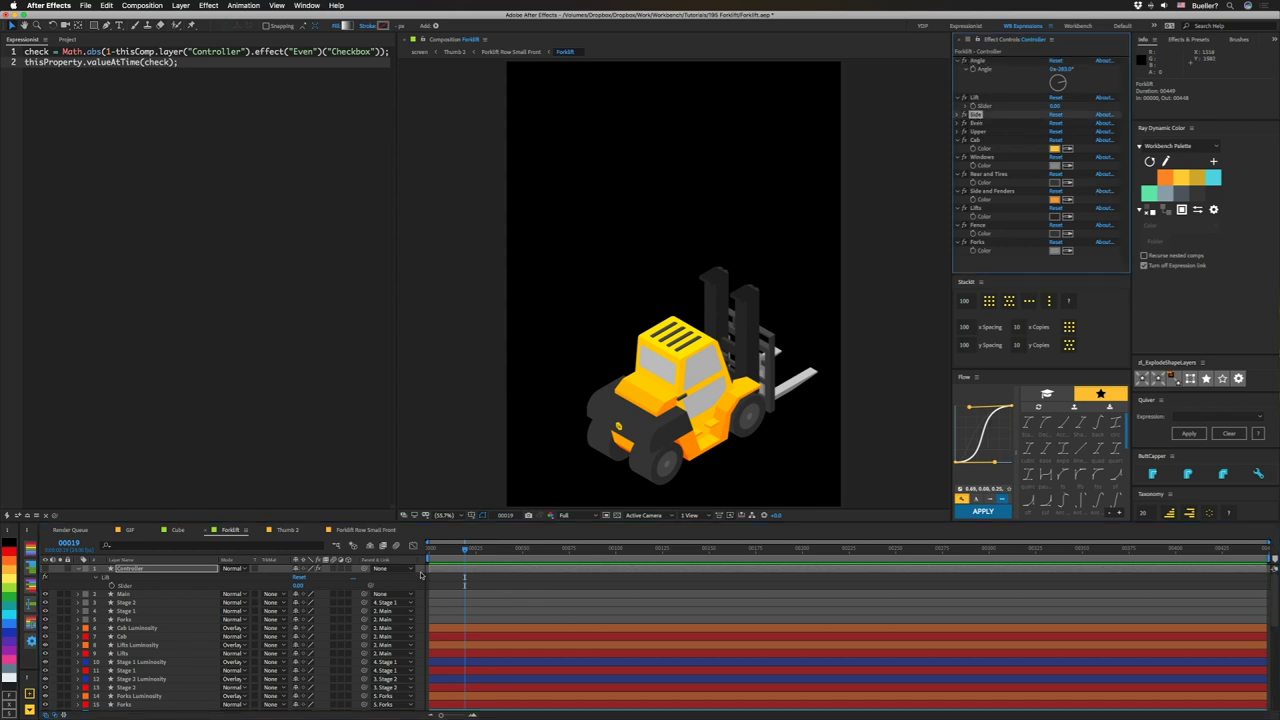
left_click(121, 575)
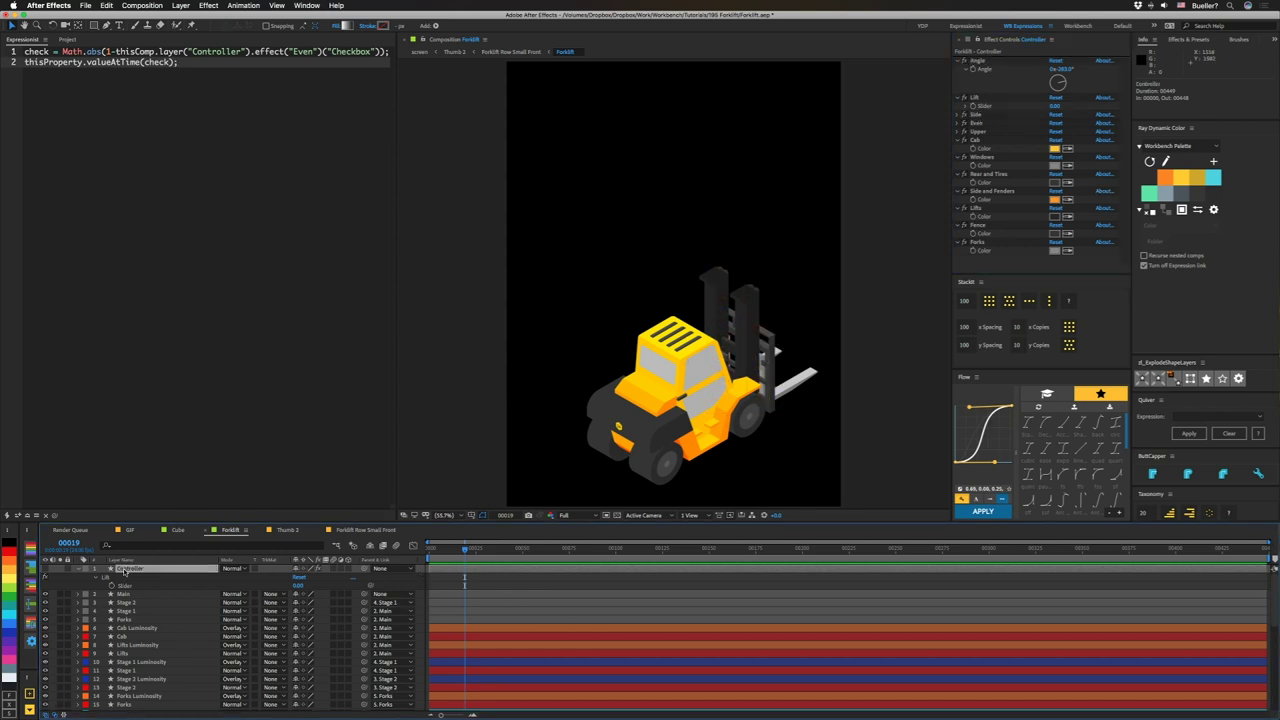
key("e")
key("e")
left_click(126, 587)
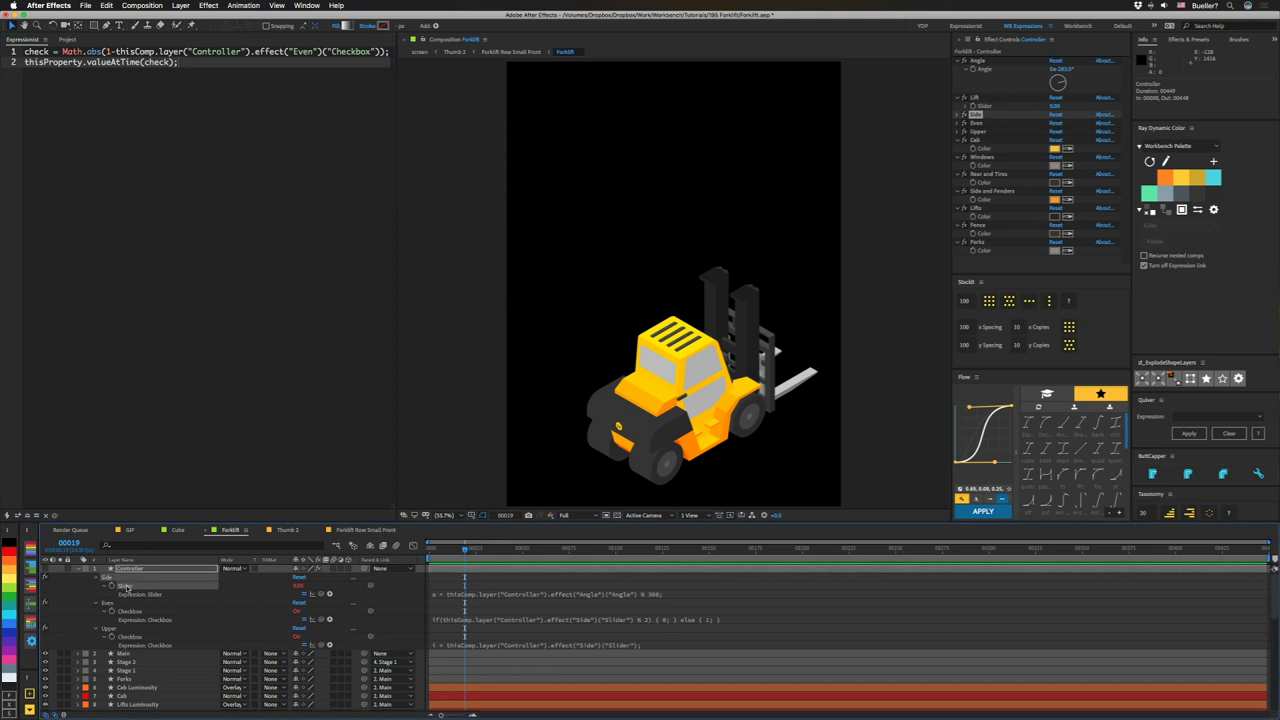
left_click(25, 516)
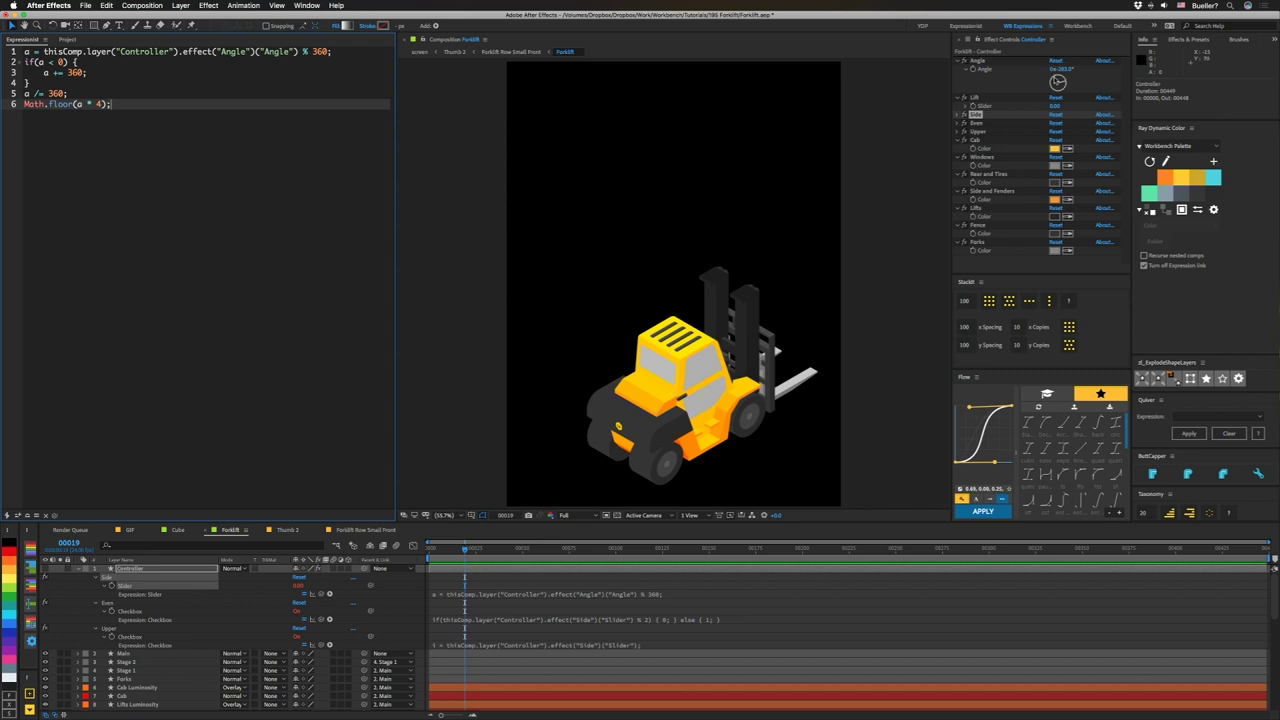
Step: Sweep the Controller's Angle control through several rotations to test how the Side expression responds
left_click_drag(1056, 80, 1058, 82)
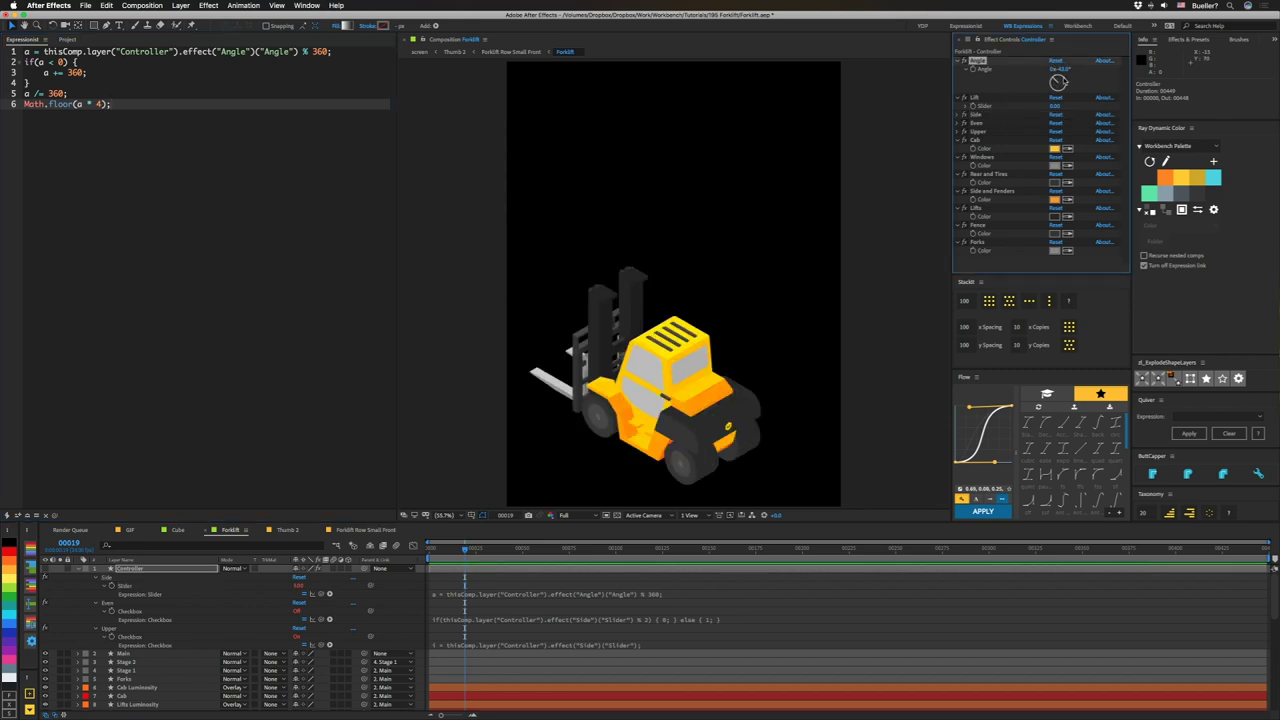
left_click_drag(1058, 82, 1060, 82)
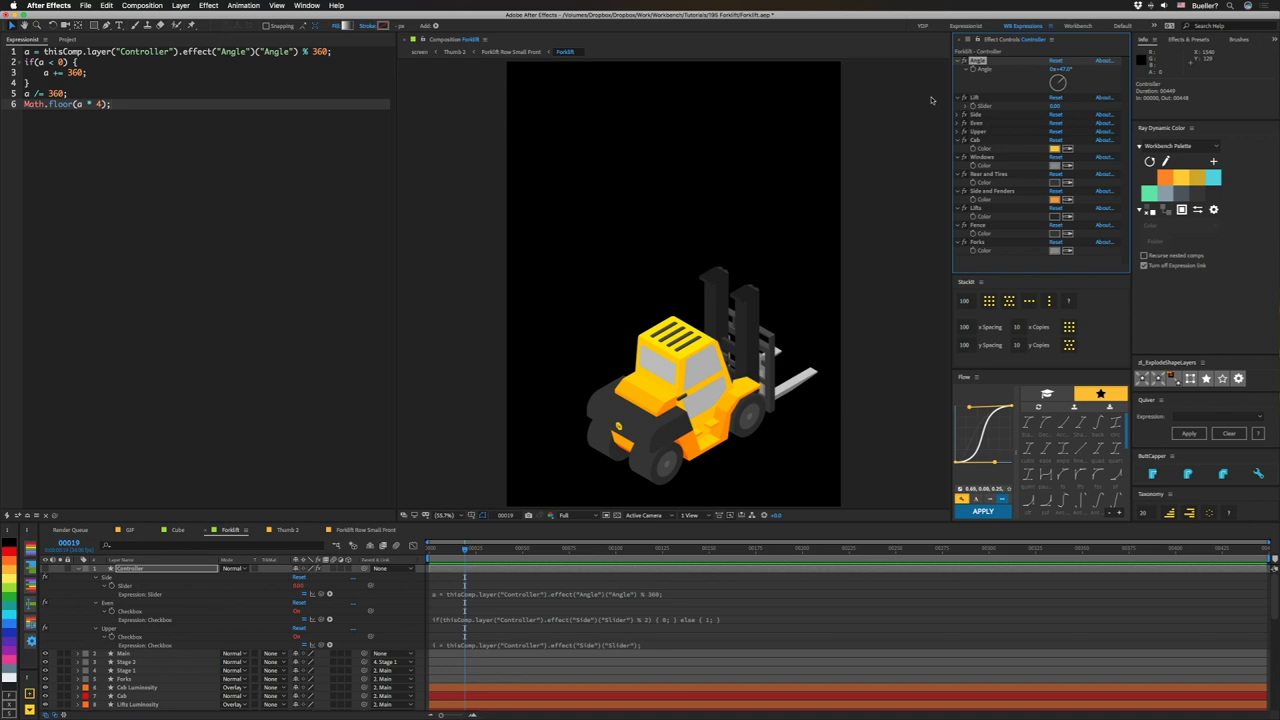
left_click(1056, 82)
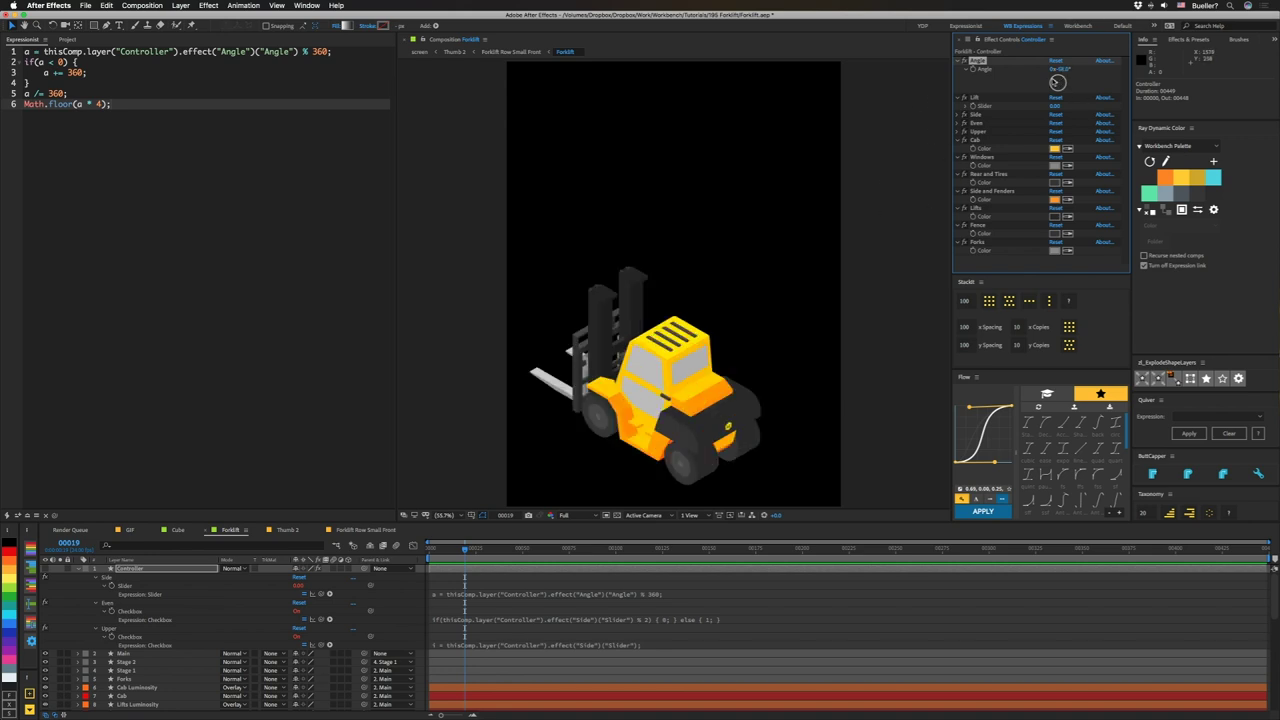
left_click_drag(1056, 82, 1047, 82)
mouse_move(1060, 86)
left_mouse_down()
mouse_move(1060, 98)
mouse_move(1056, 82)
left_mouse_up()
Step: Examine the expressions on the Controller's Even and Upper checkboxes
left_click(978, 122)
left_click(127, 611)
left_click(44, 500)
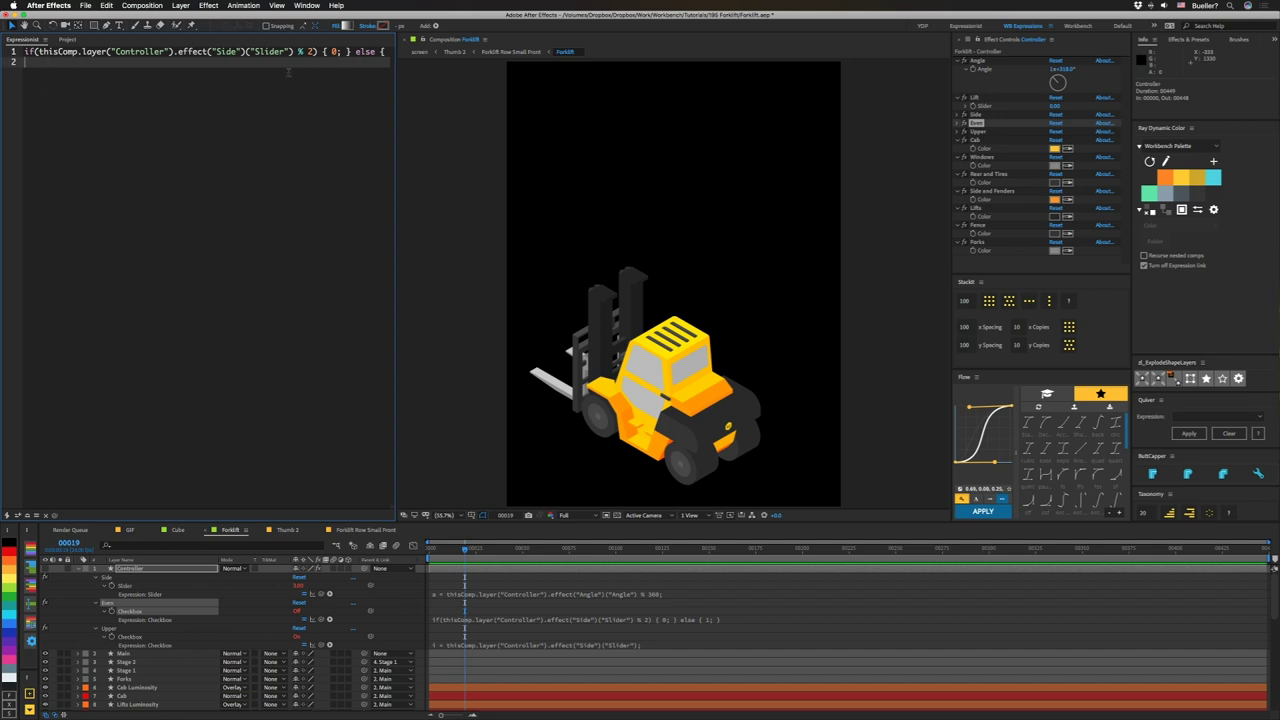
scroll(305, 80, "right", 3)
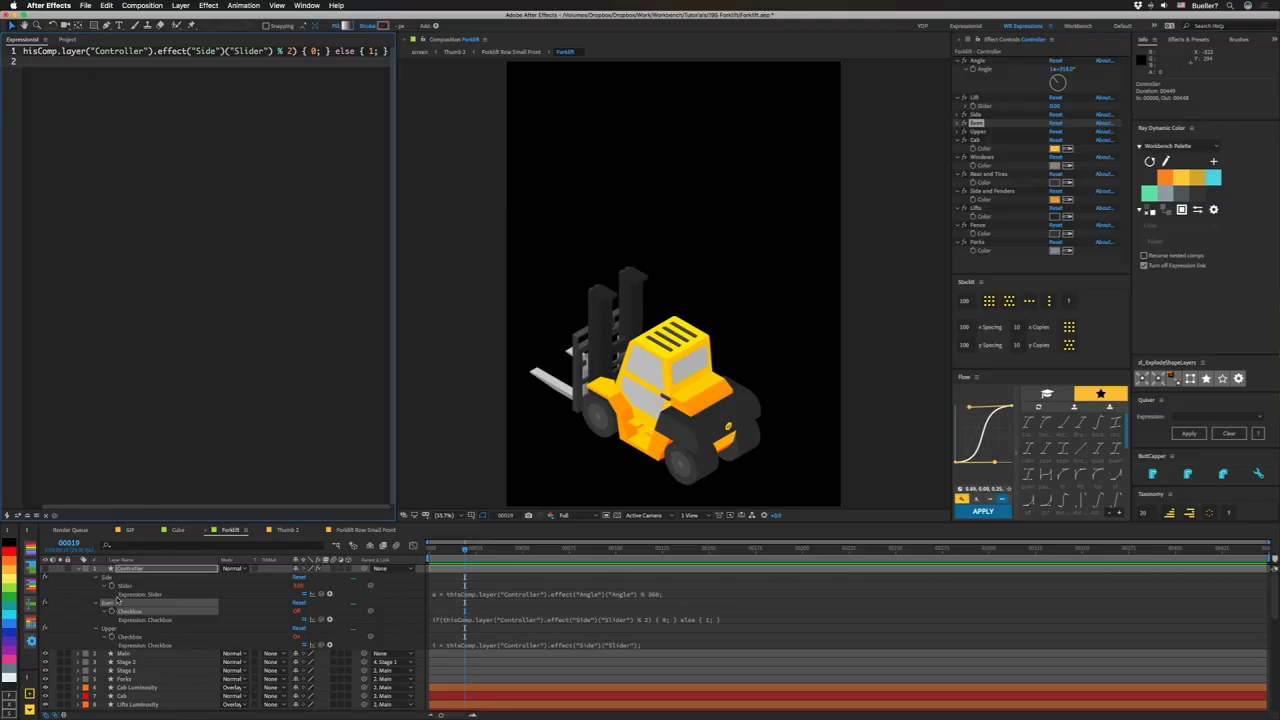
left_click(131, 637)
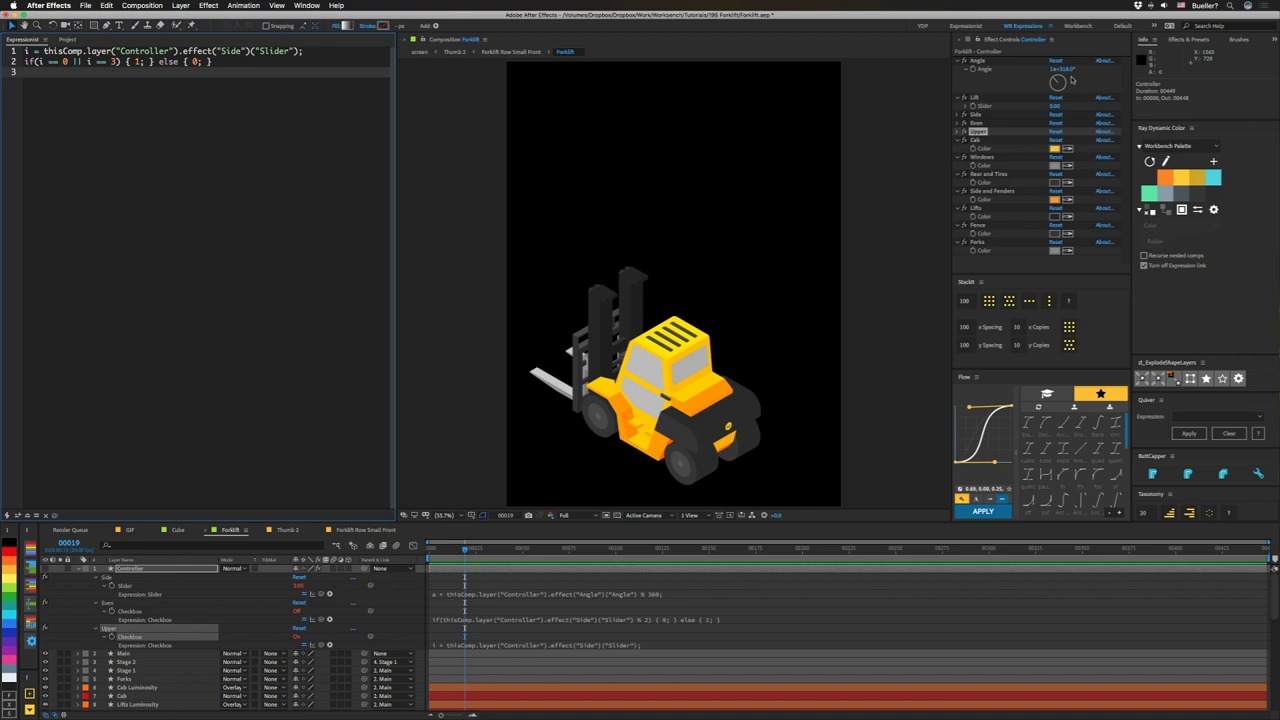
Step: Rotate the Controller's Angle control to 2x+217° to show the forklift's front side
left_click(1060, 81)
mouse_move(1060, 81)
left_mouse_down()
mouse_move(1057, 99)
mouse_move(1068, 74)
mouse_move(1051, 84)
left_mouse_up()
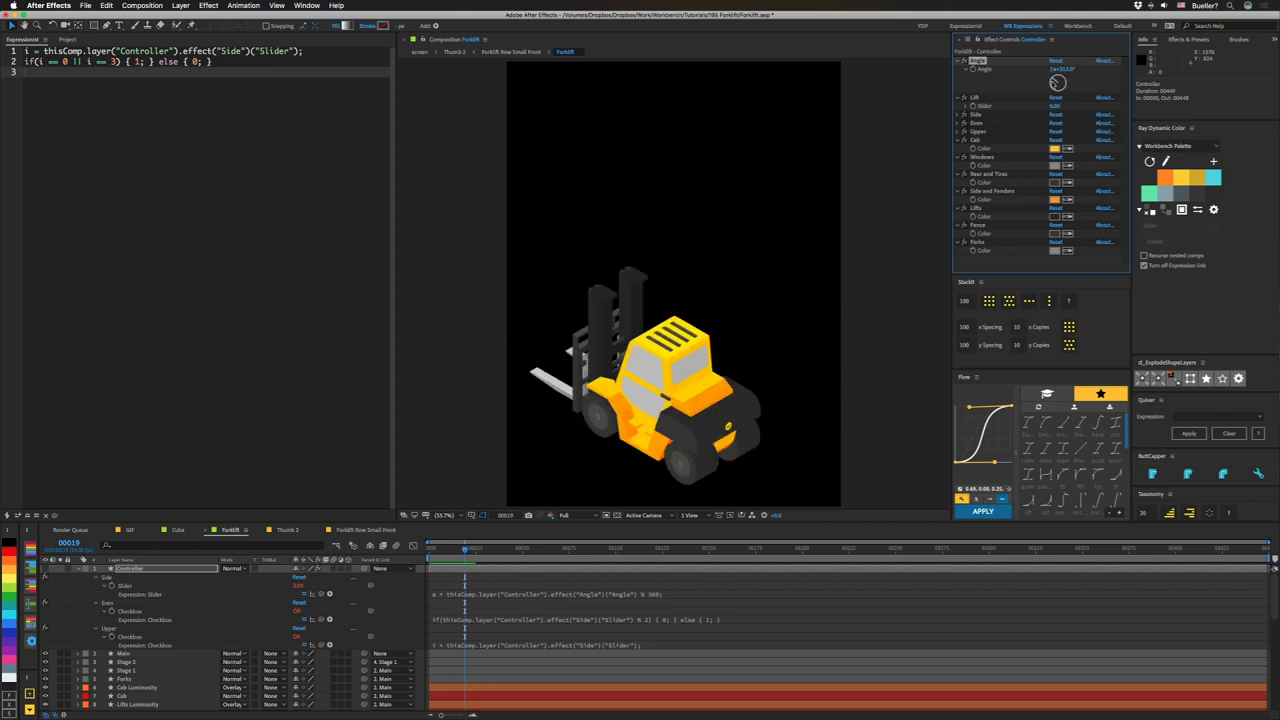
mouse_move(1058, 82)
left_mouse_down()
mouse_move(1065, 97)
mouse_move(1052, 95)
left_mouse_up()
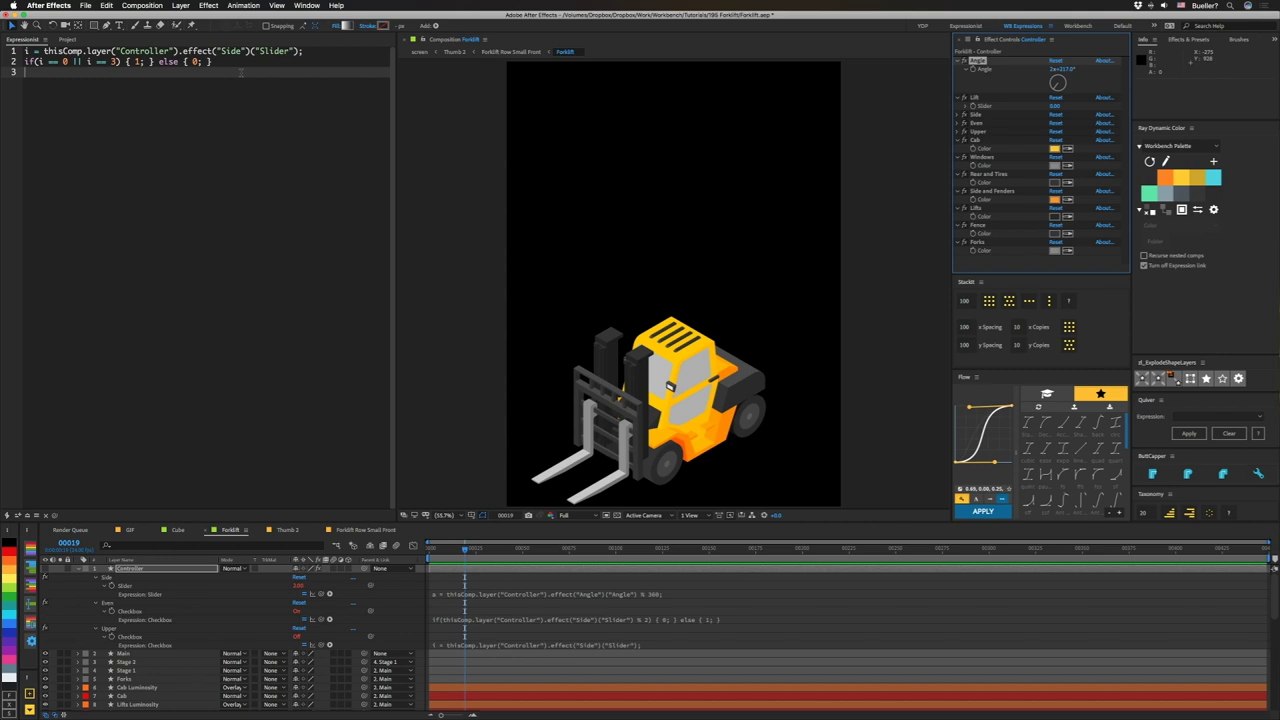
Step: Examine the Opacity expressions on the Cab Luminosity layers 6 and 24
scroll(150, 677, "down", 1)
scroll(150, 677, "down", 1)
left_click(130, 654)
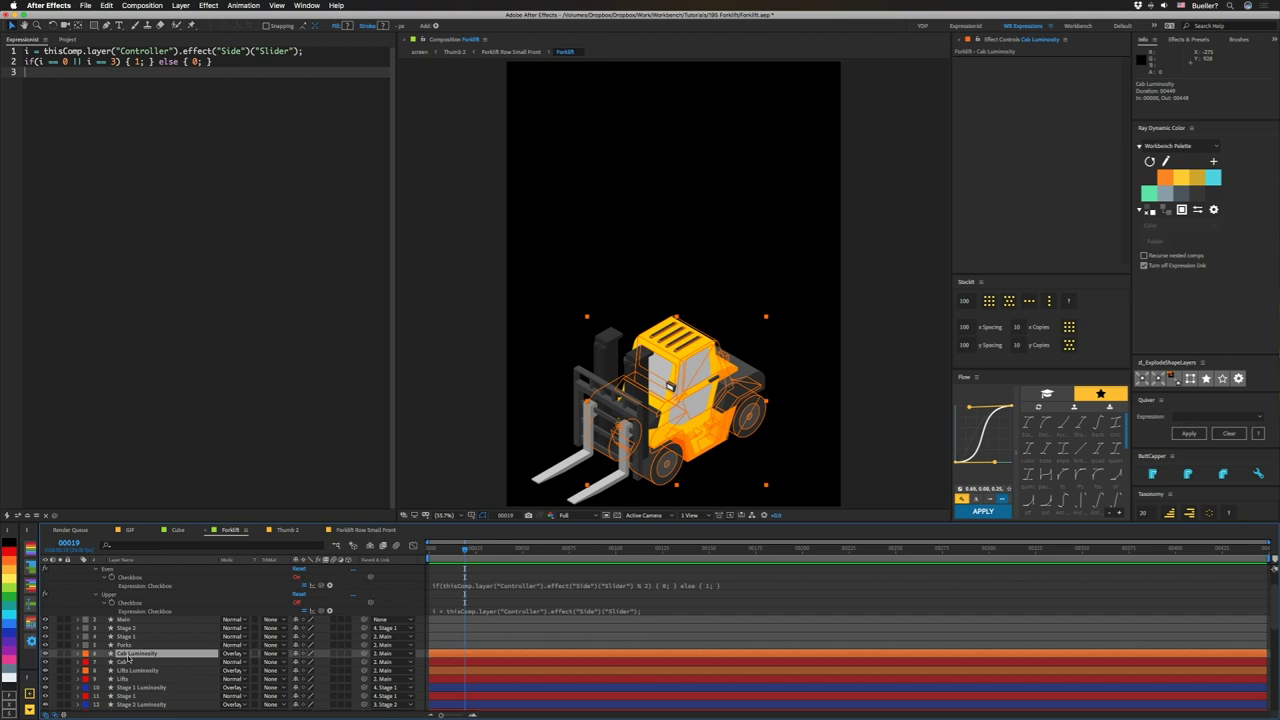
key("t")
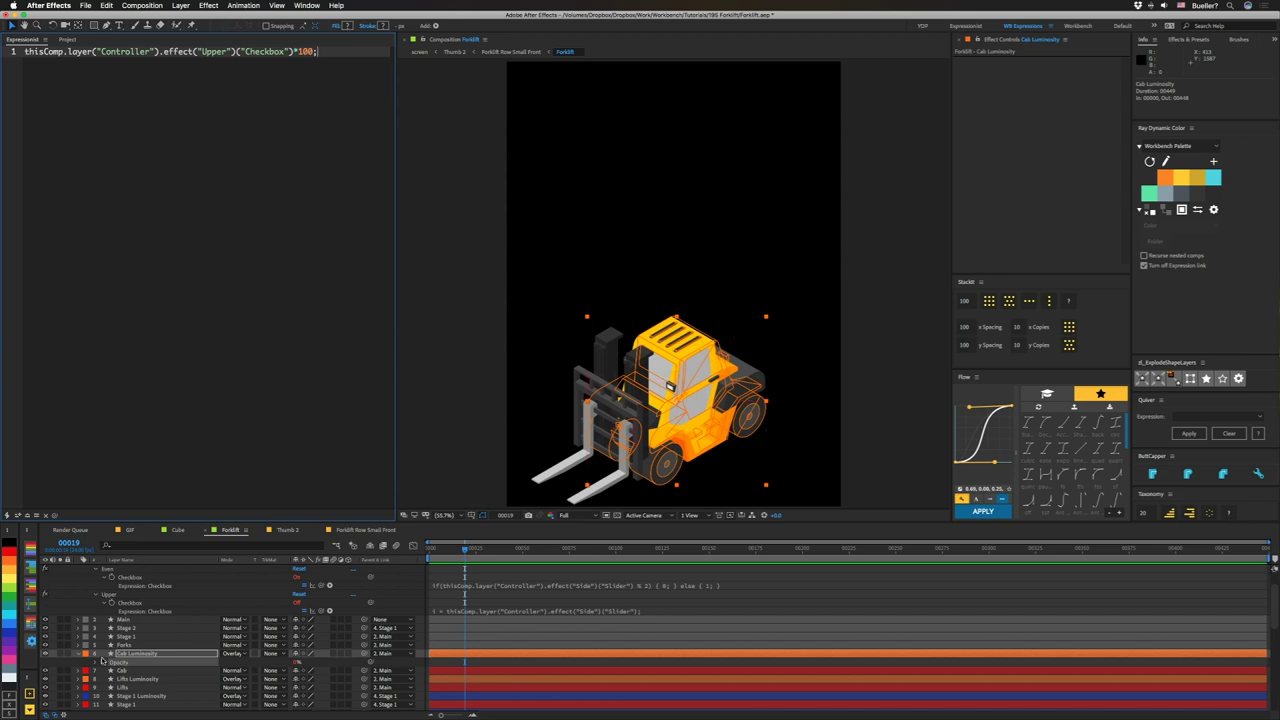
scroll(127, 679, "down", 5)
left_click(127, 671)
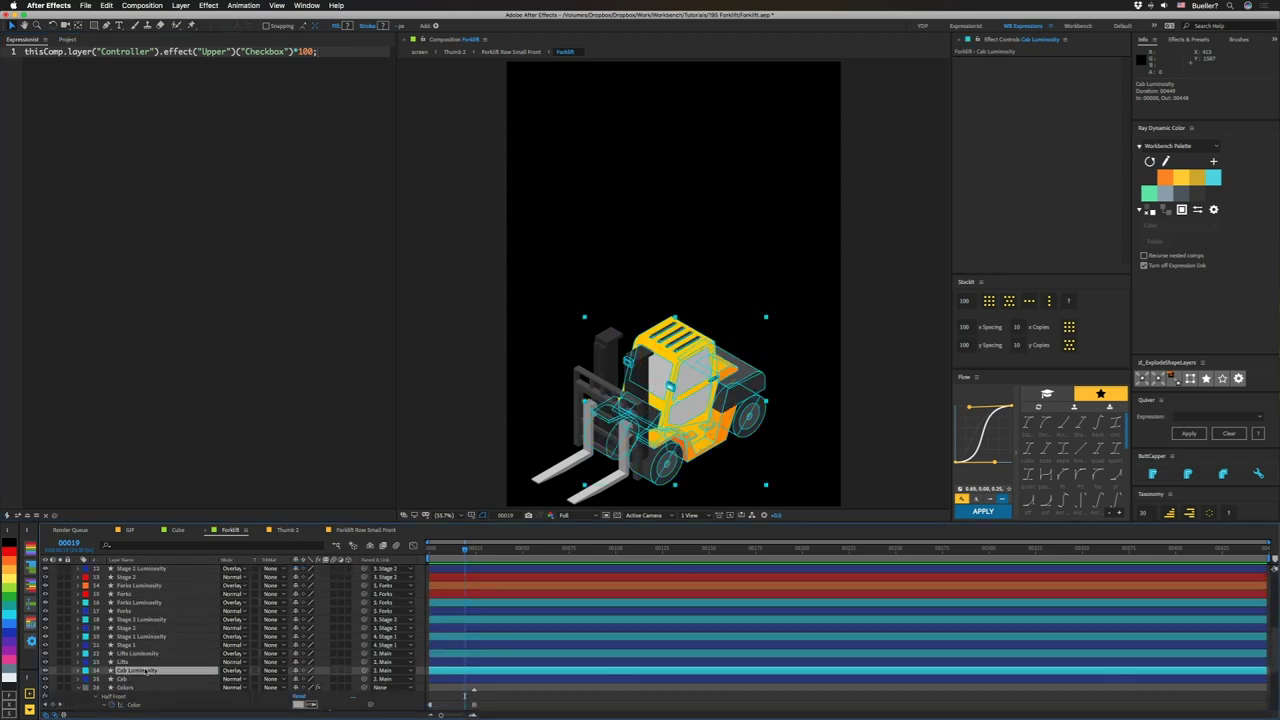
key("t")
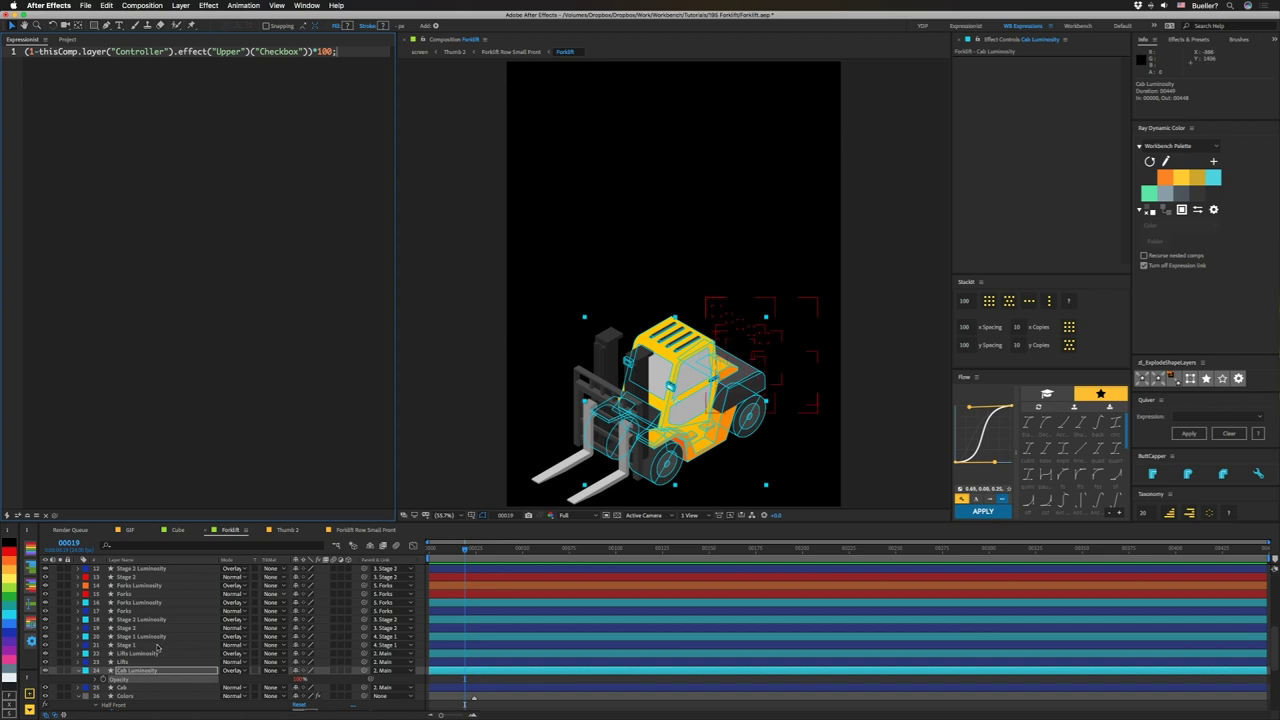
Step: Examine the Scale expression on the Main layer
scroll(85, 650, "up", 5)
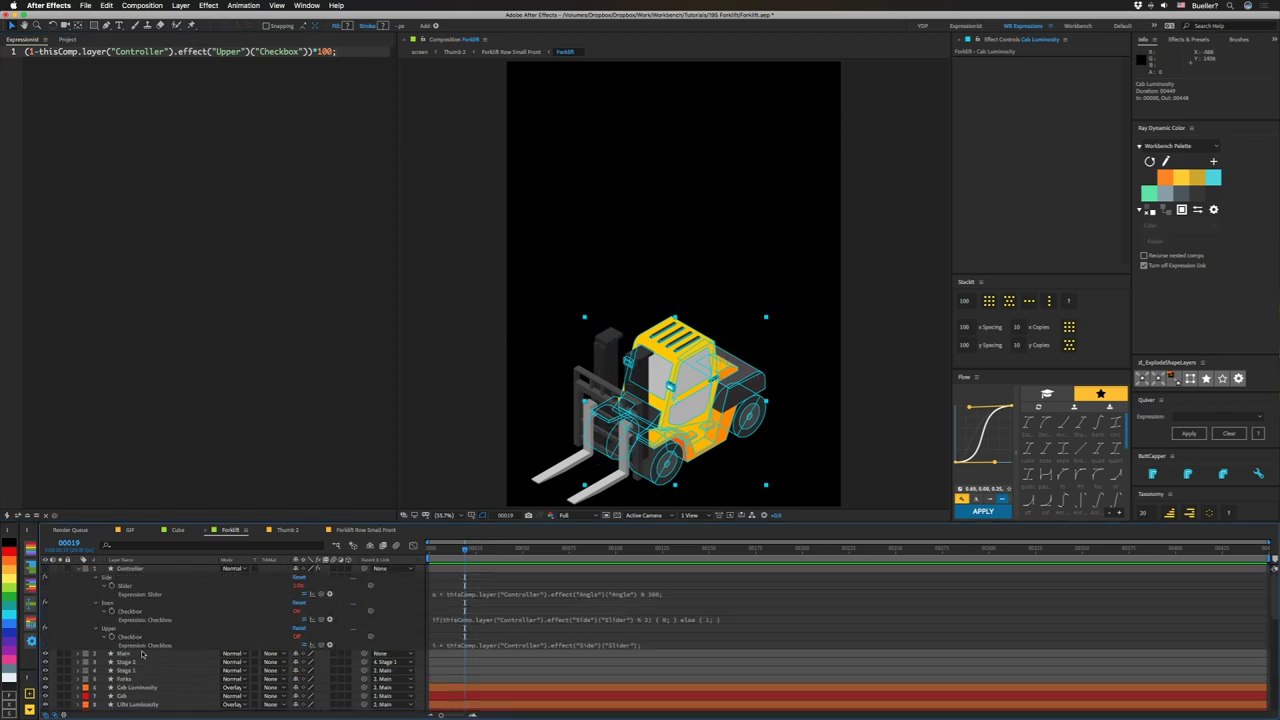
left_click(115, 655)
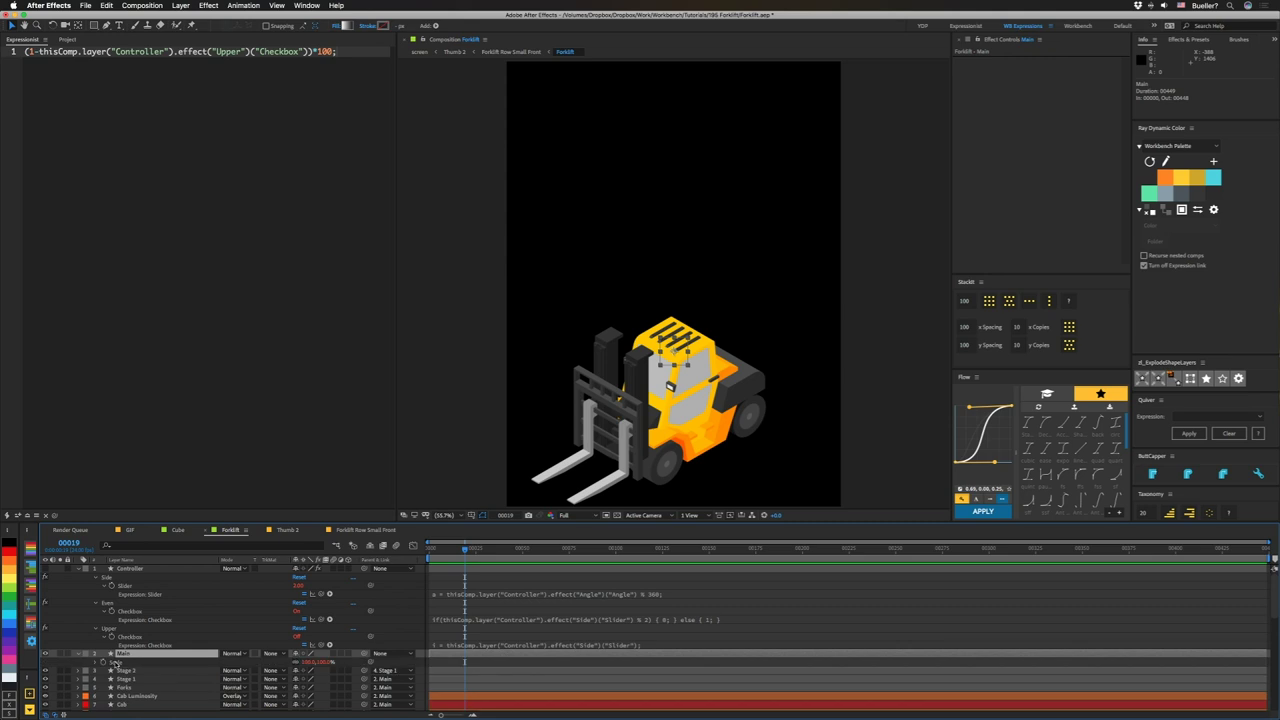
left_click(30, 514)
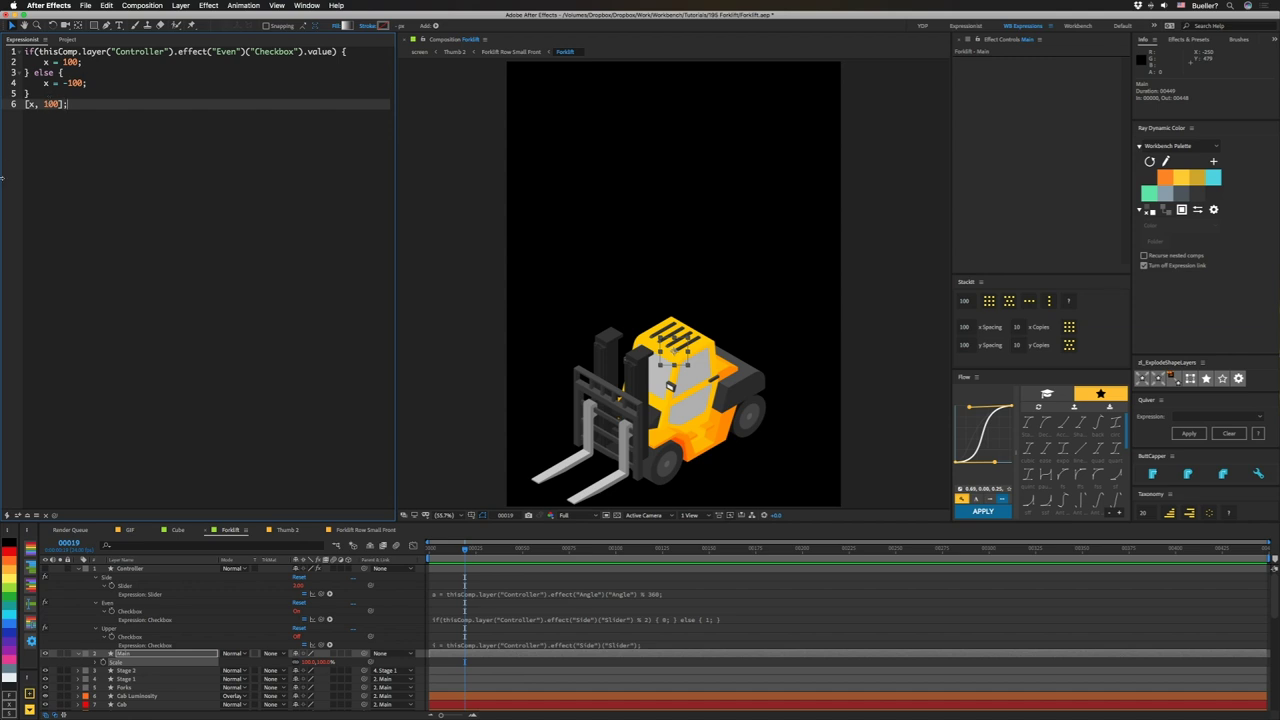
Step: Collapse the Controller layer's properties and try its Lift slider at 100 and at 40
left_click(80, 570)
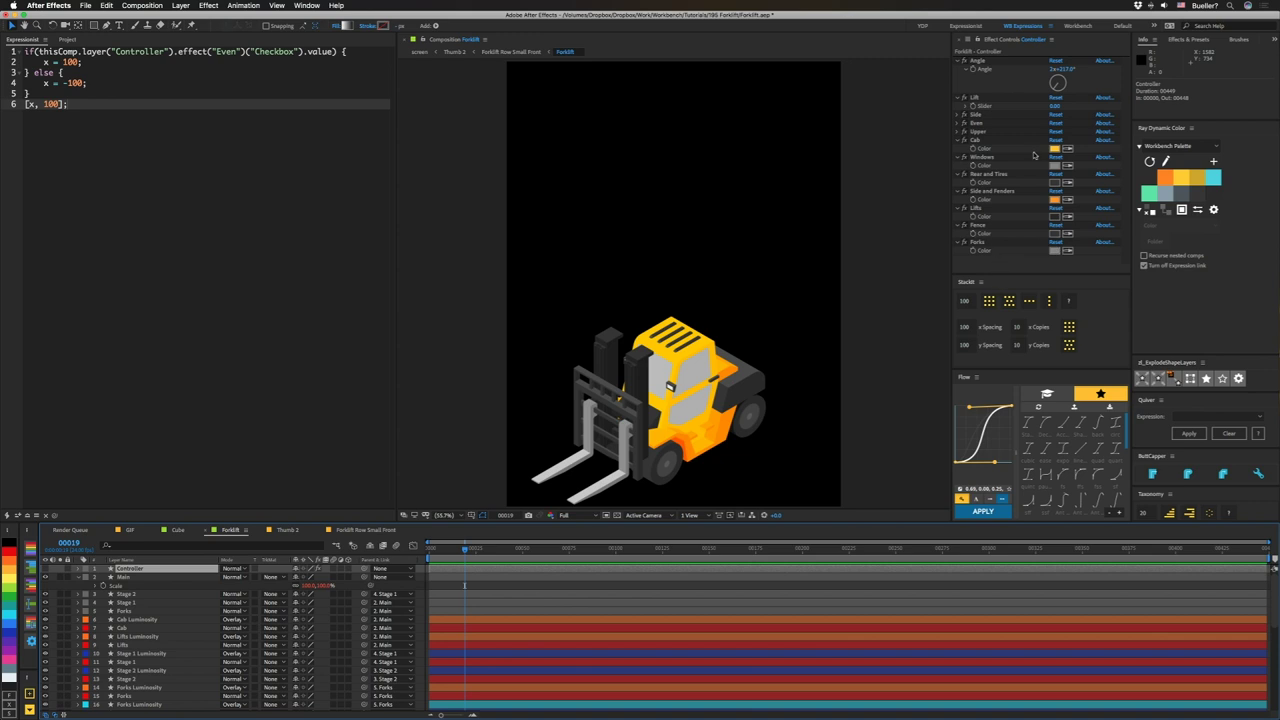
left_click(1055, 108)
type("100")
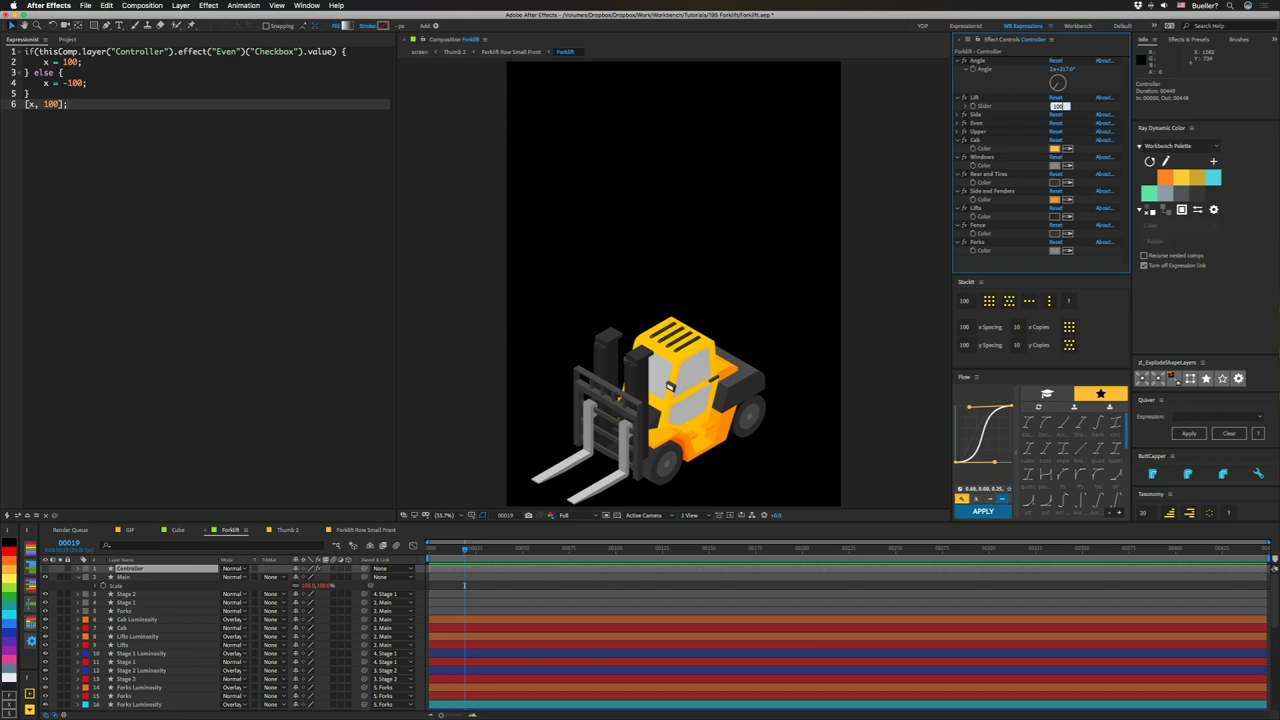
key("Return")
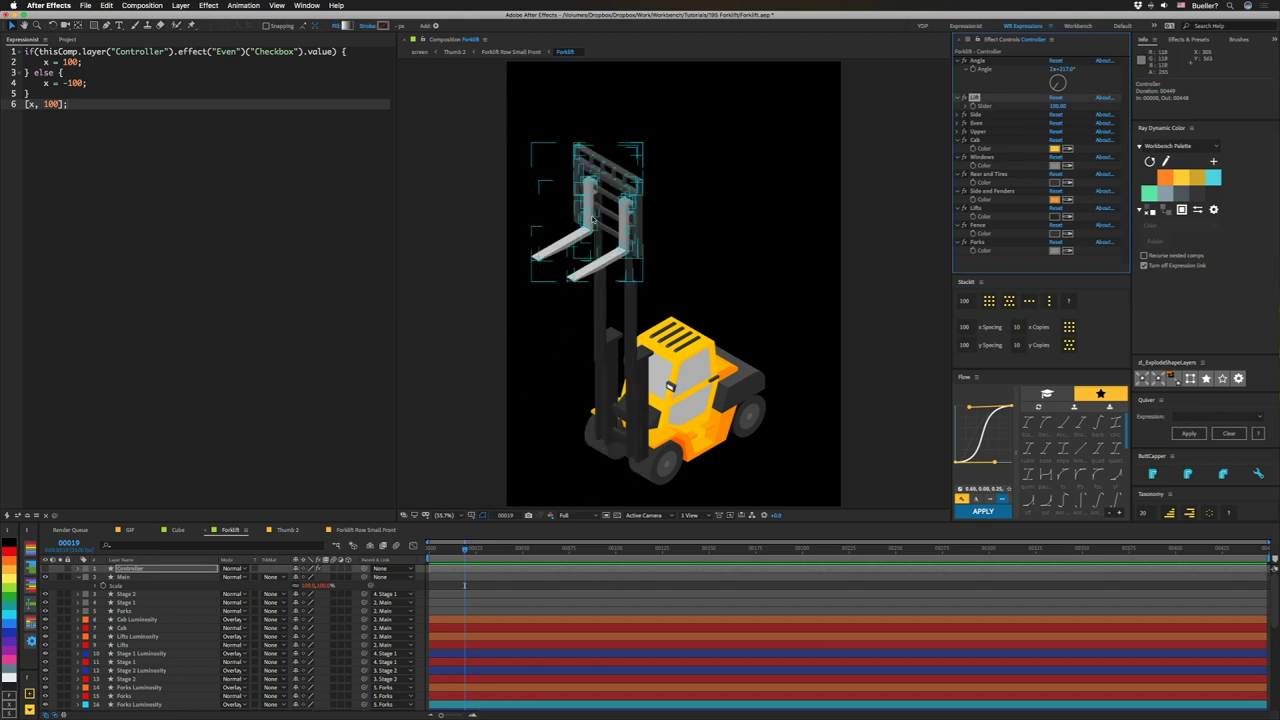
left_click(1056, 108)
type("40")
key("Return")
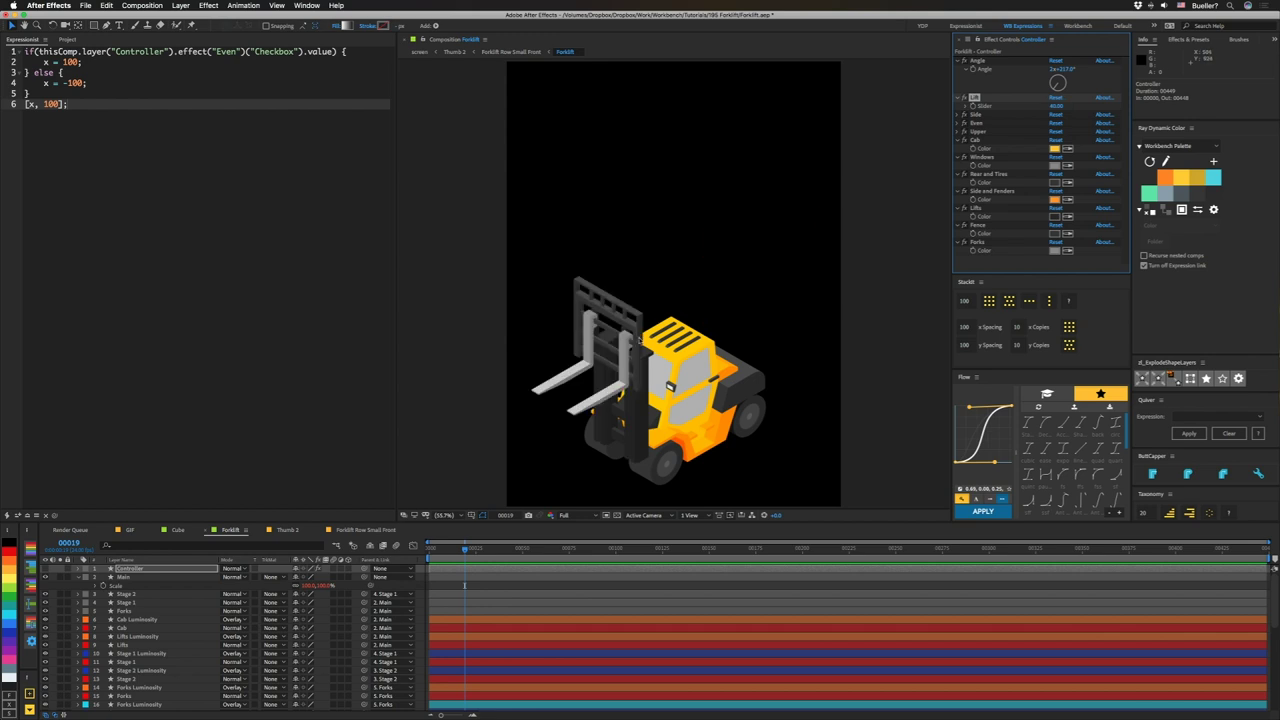
Step: Raise the Controller's Lift slider above 100, undo the change, and raise it above 100 again
key("comma")
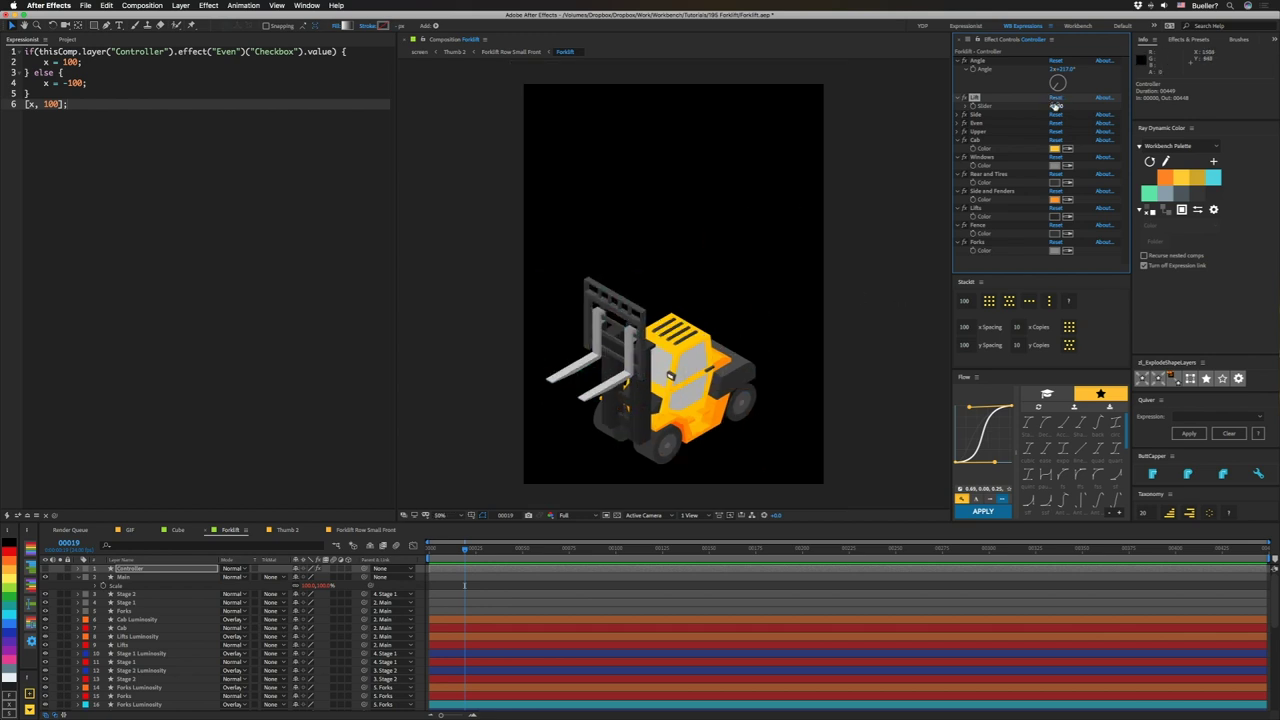
left_click_drag(1055, 107, 1099, 105)
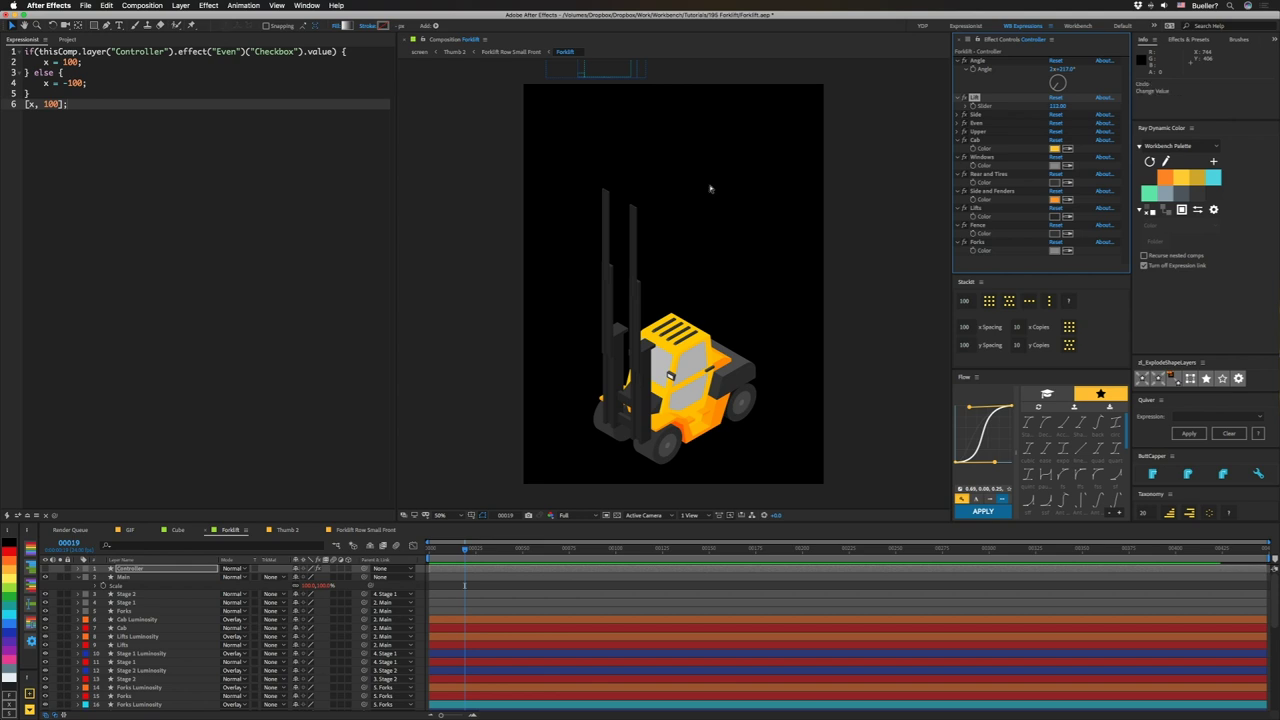
key("super+z")
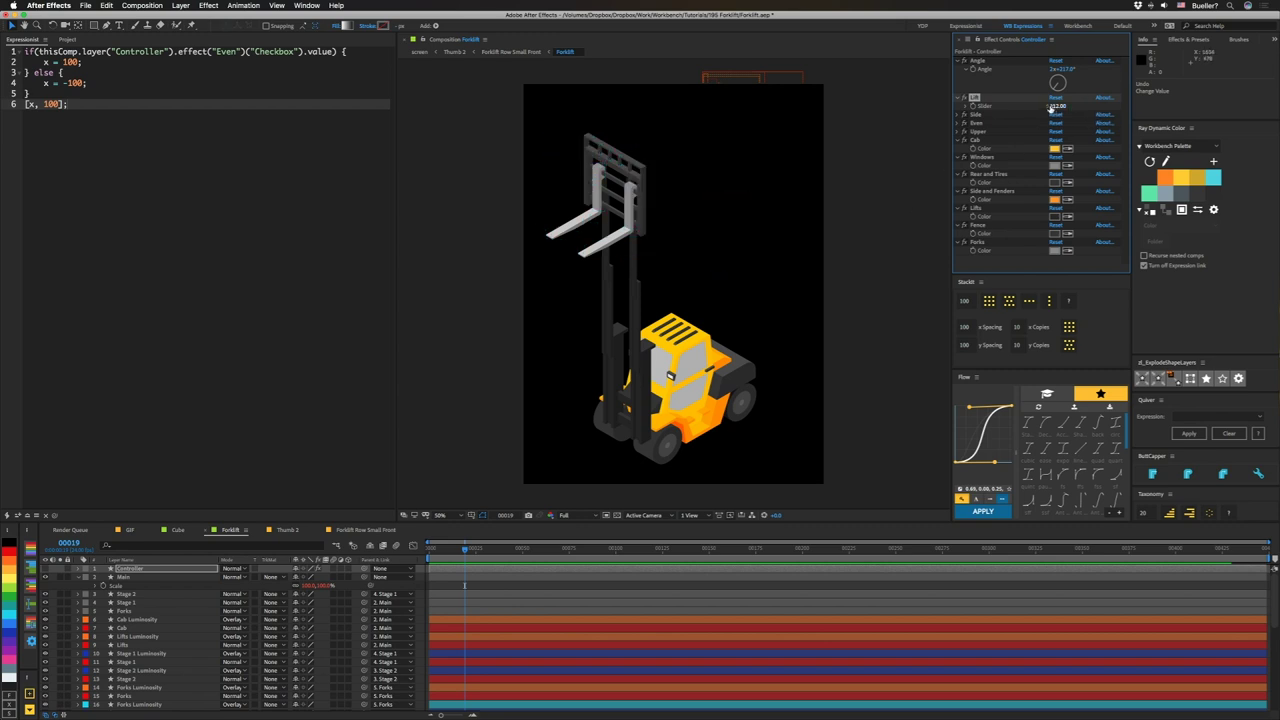
left_click_drag(1057, 105, 1085, 107)
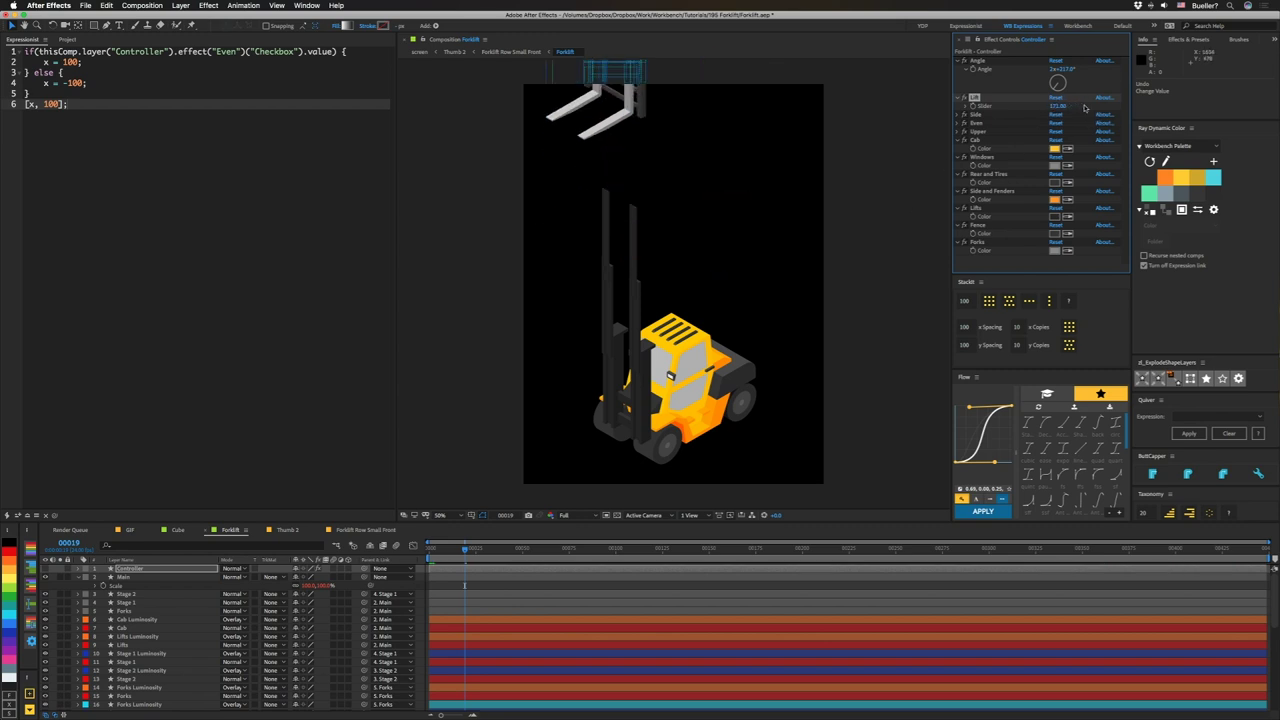
Step: Set the Controller's Lift slider to 0
left_click(1057, 106)
type("0")
key("Return")
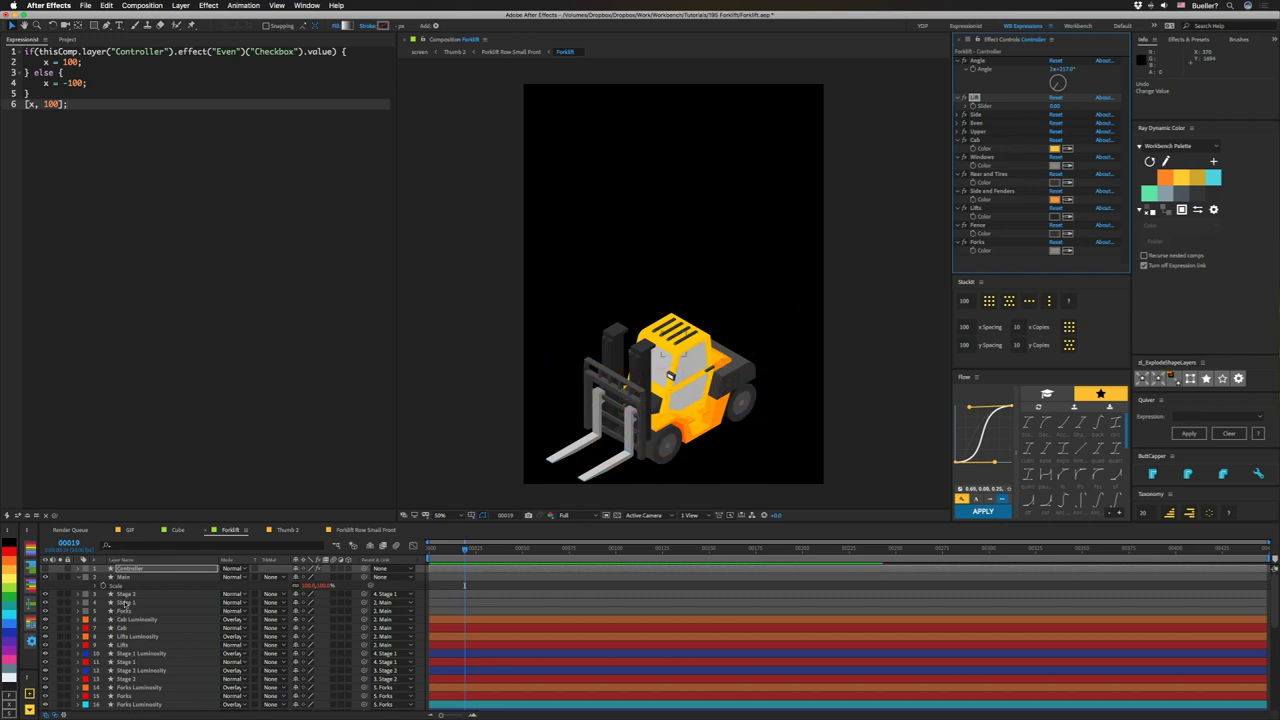
Step: Examine the Position expression on the Forks layer, including its division by 100 and its 800 multiplier
left_click(127, 596)
left_click(127, 603)
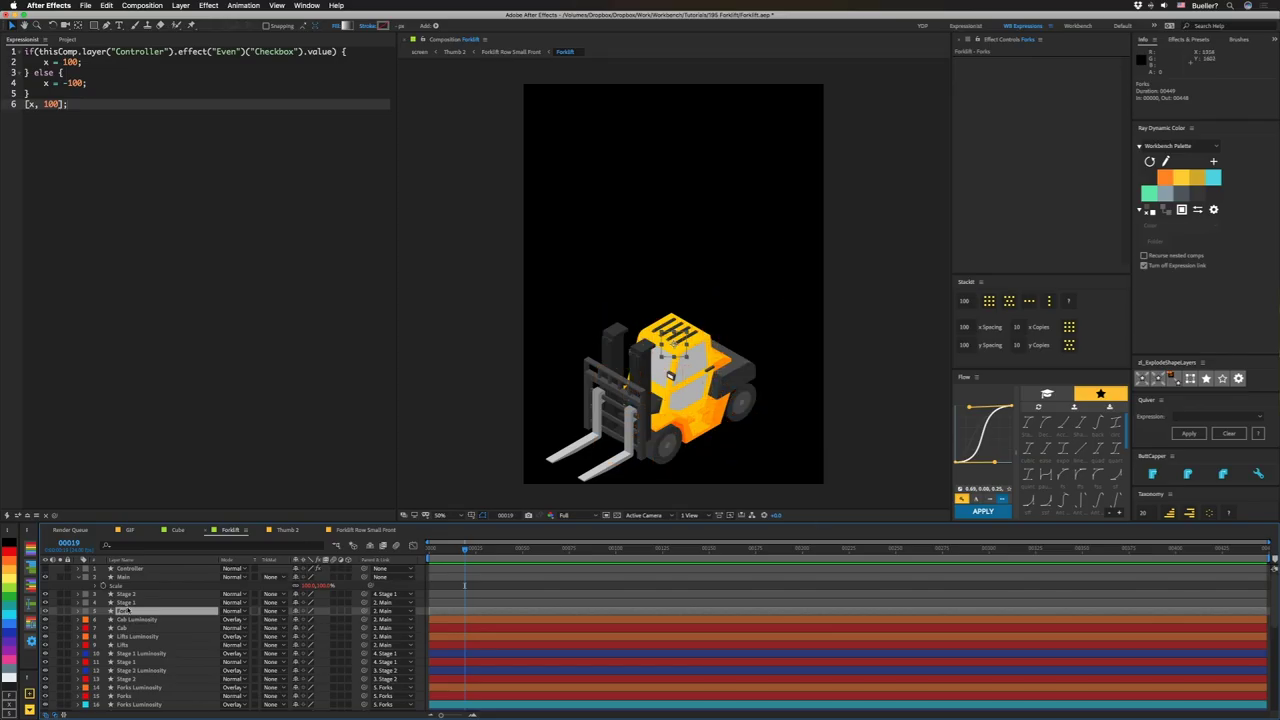
key("e")
key("e")
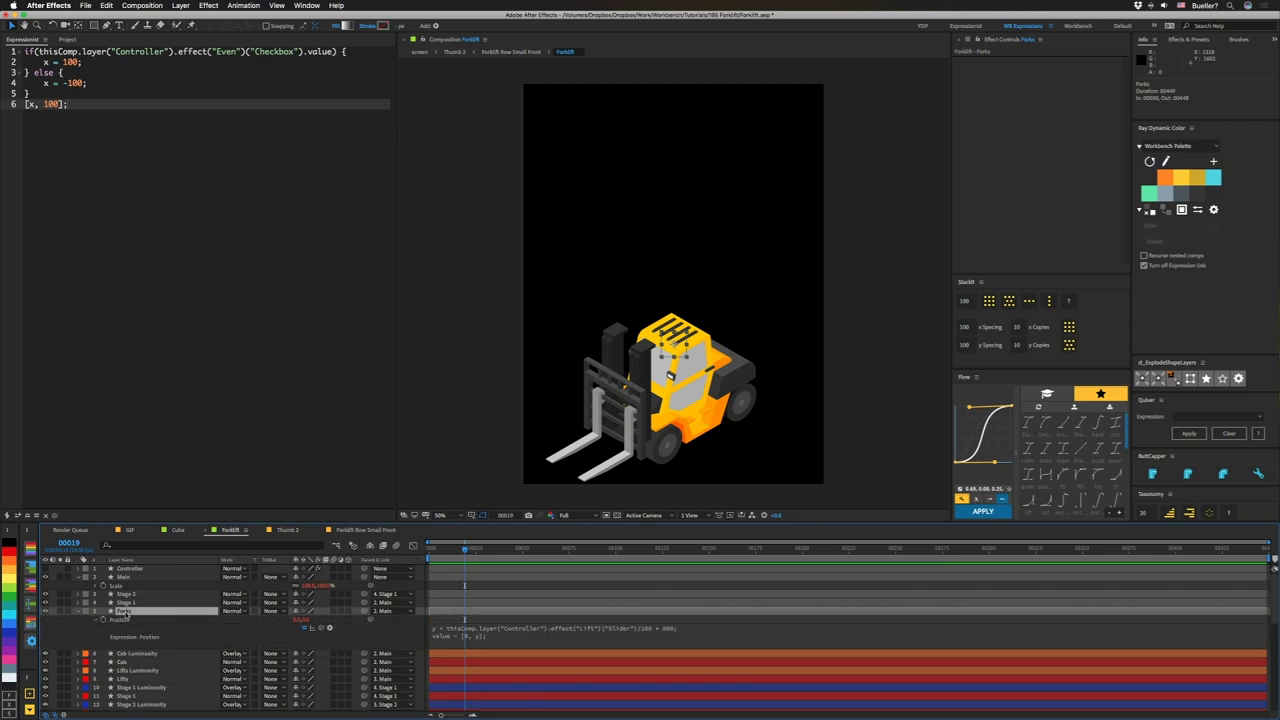
left_click(28, 516)
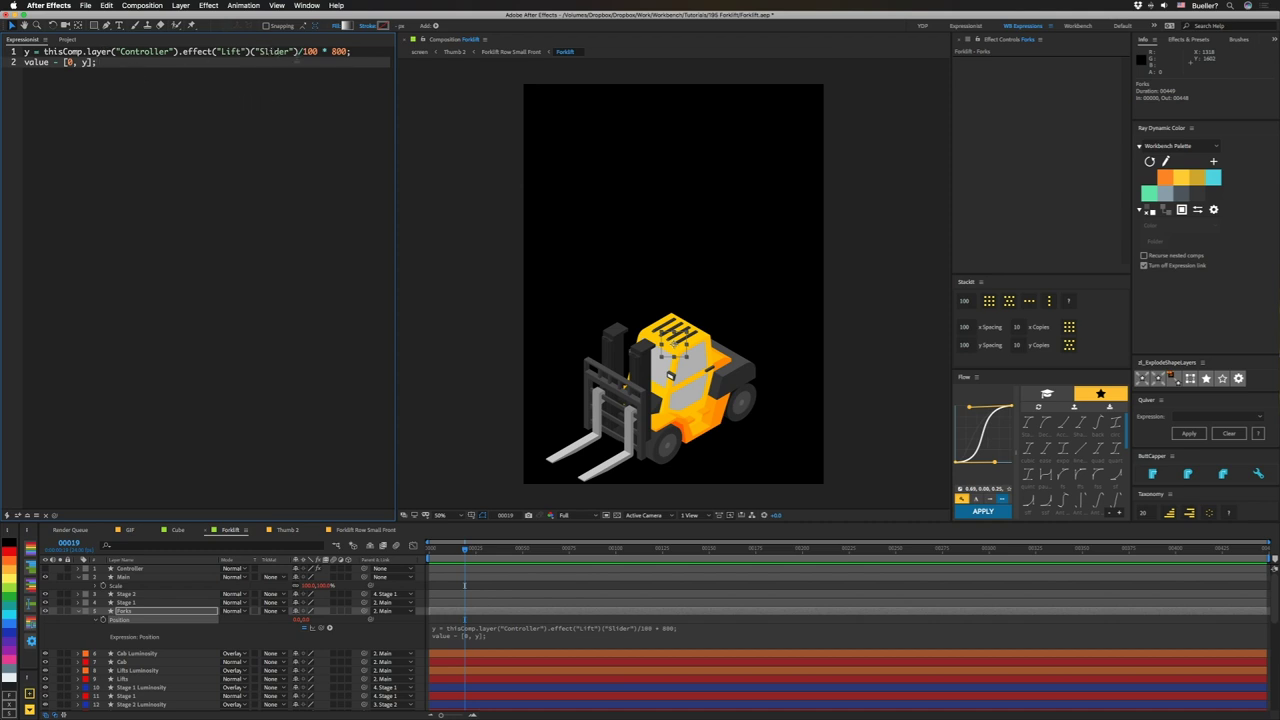
double_click(311, 52)
double_click(340, 52)
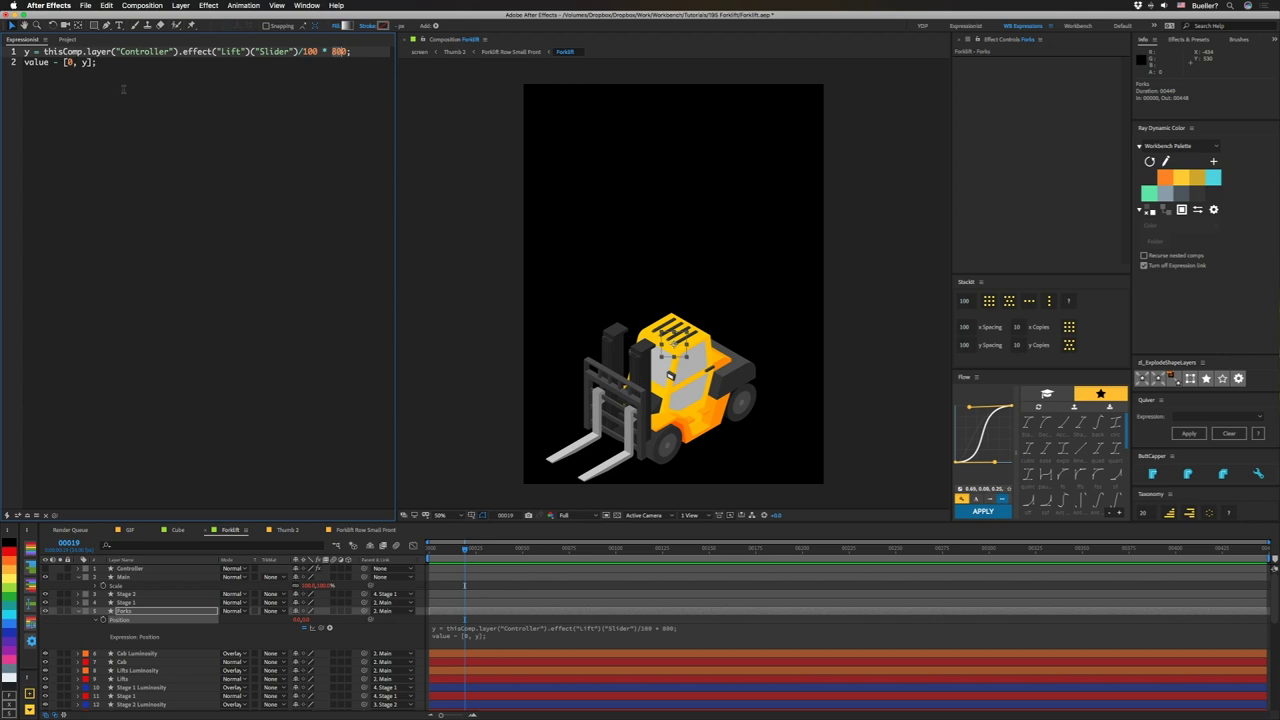
left_click(240, 148)
left_click(647, 408)
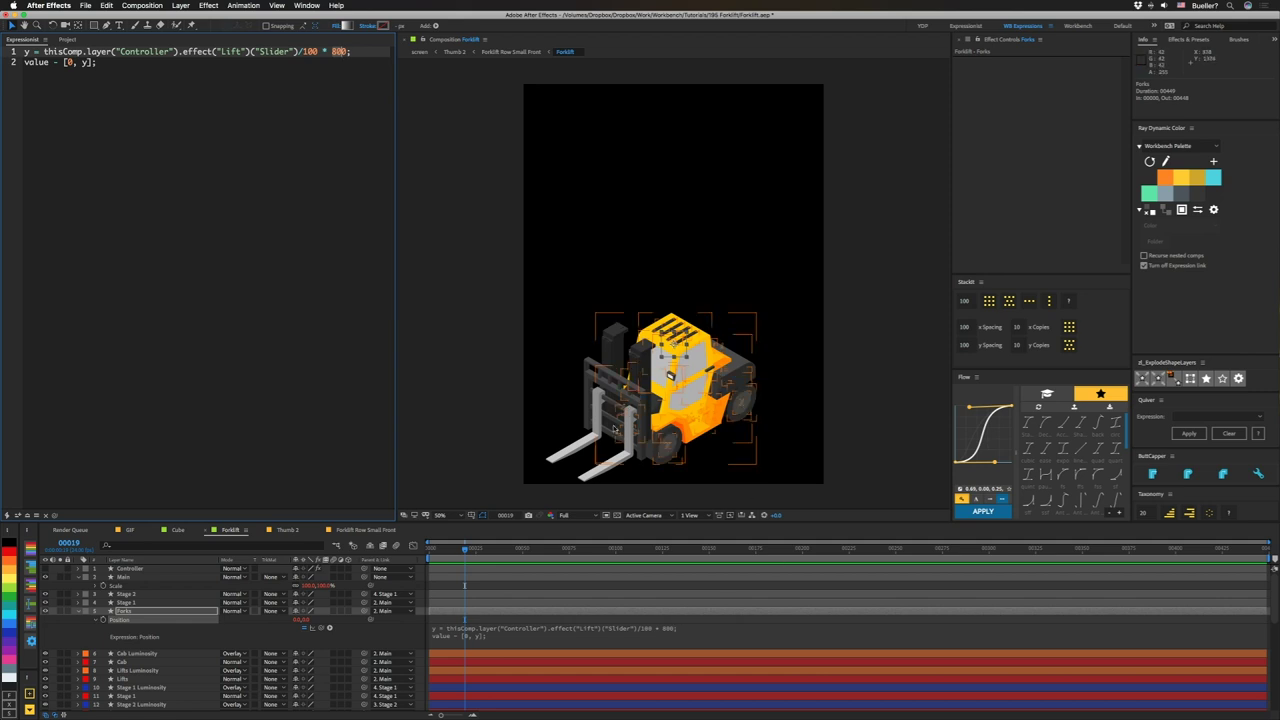
left_click(620, 157)
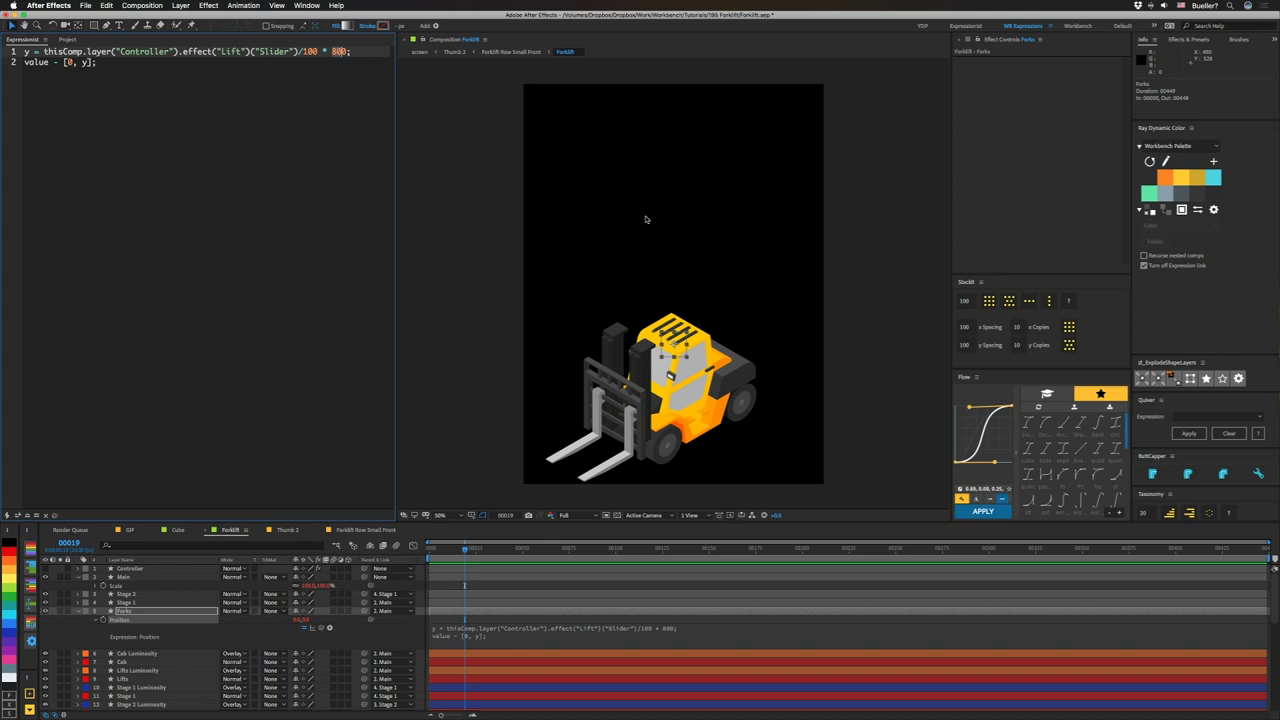
Step: Examine the Position expression on the Stage 1 layer and compare that layer with Stage 2
left_click(127, 603)
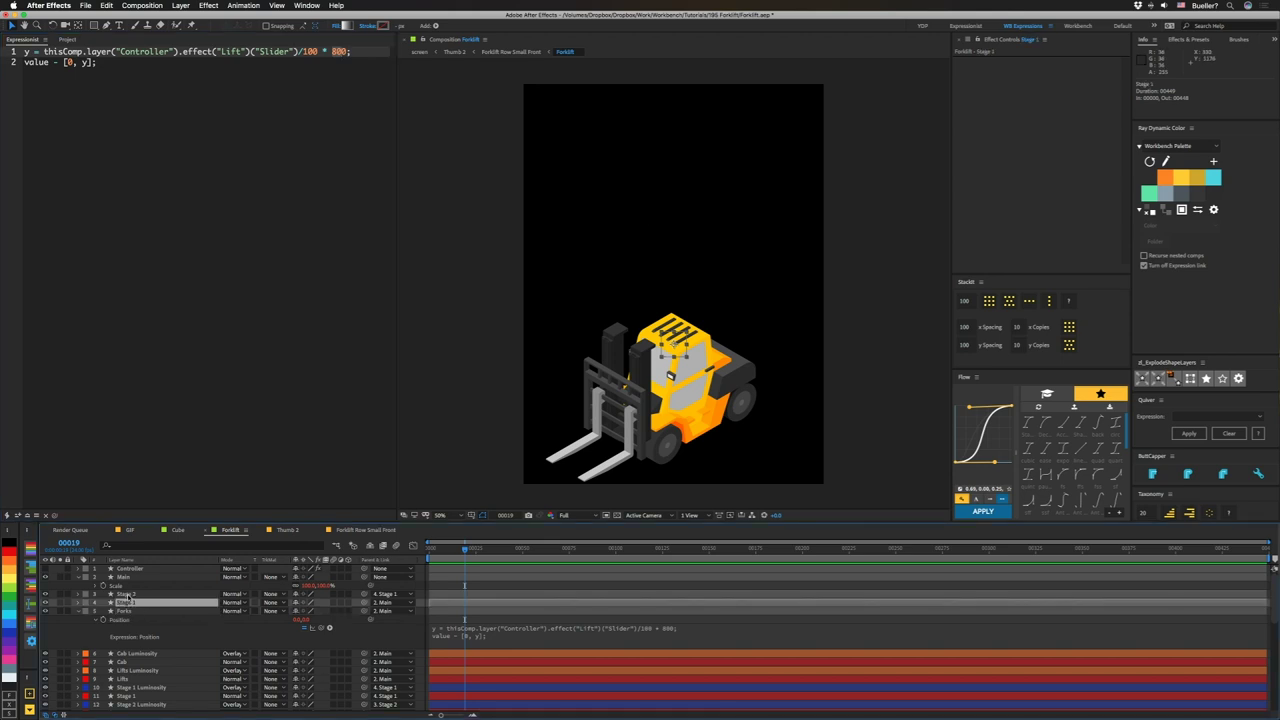
key("p")
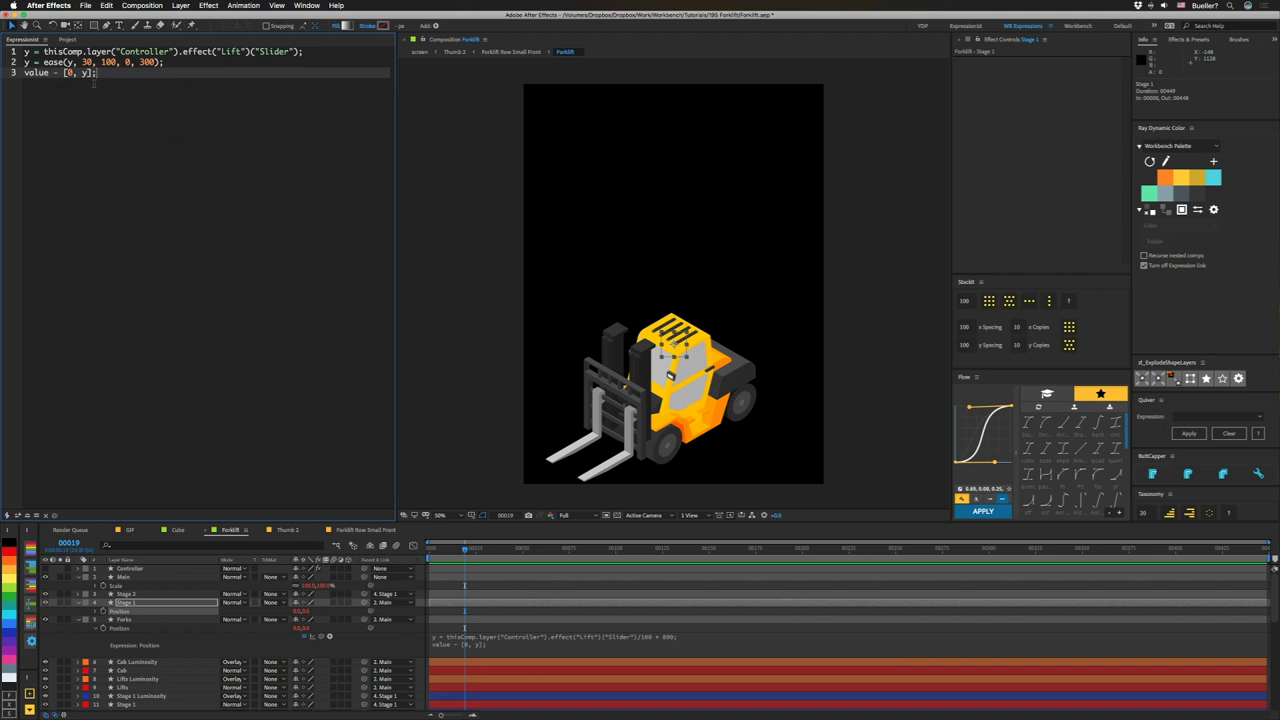
left_click(128, 595)
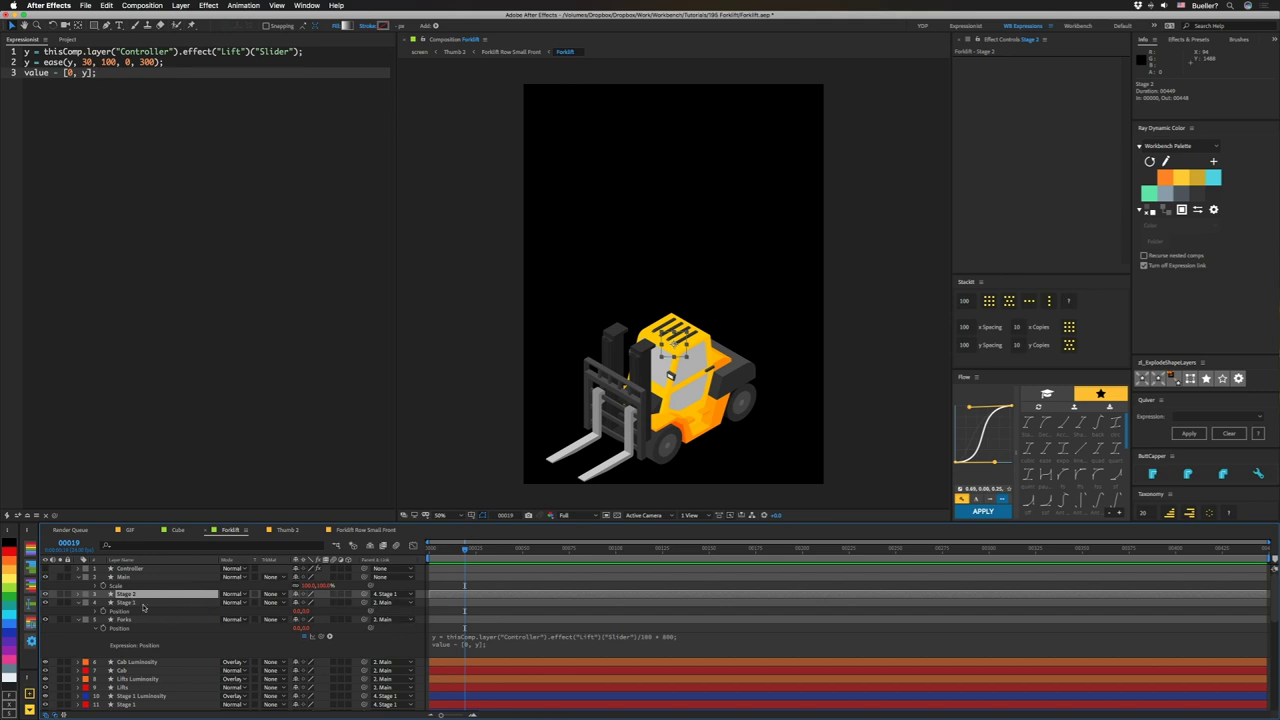
left_click(155, 604)
left_click(714, 437)
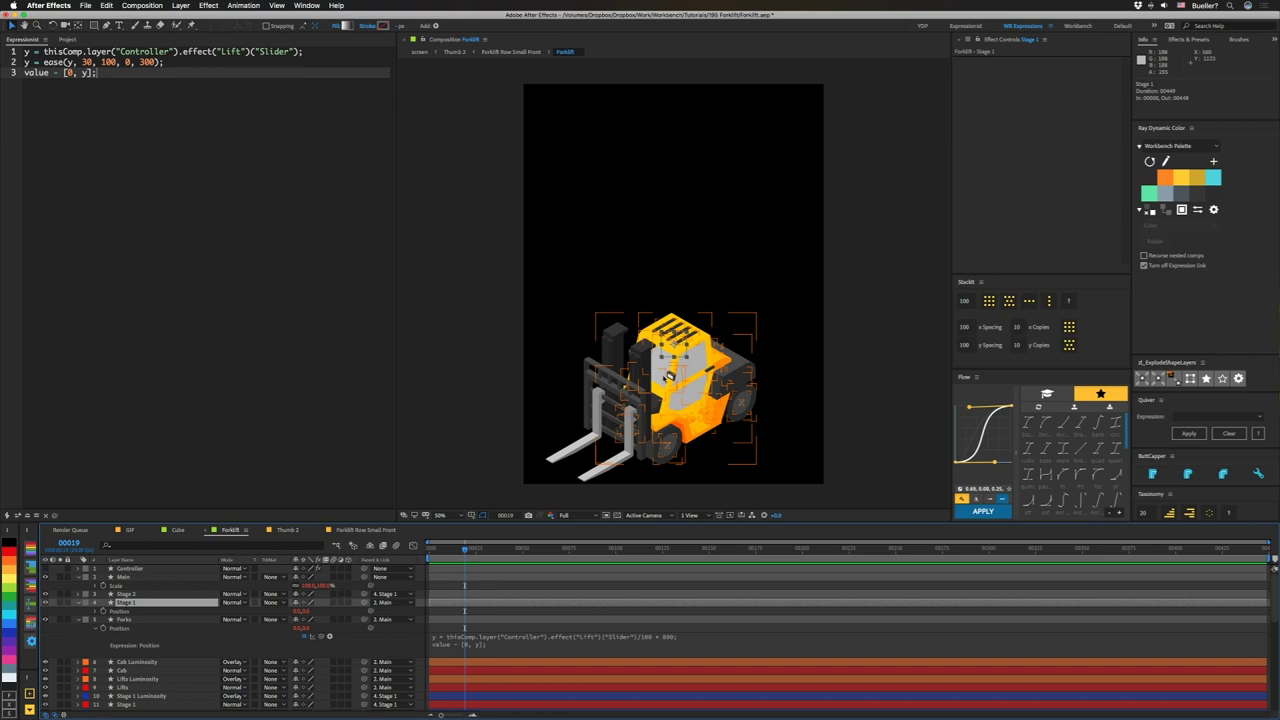
key("ctrl+shift+h")
left_click(138, 595)
left_click(139, 602)
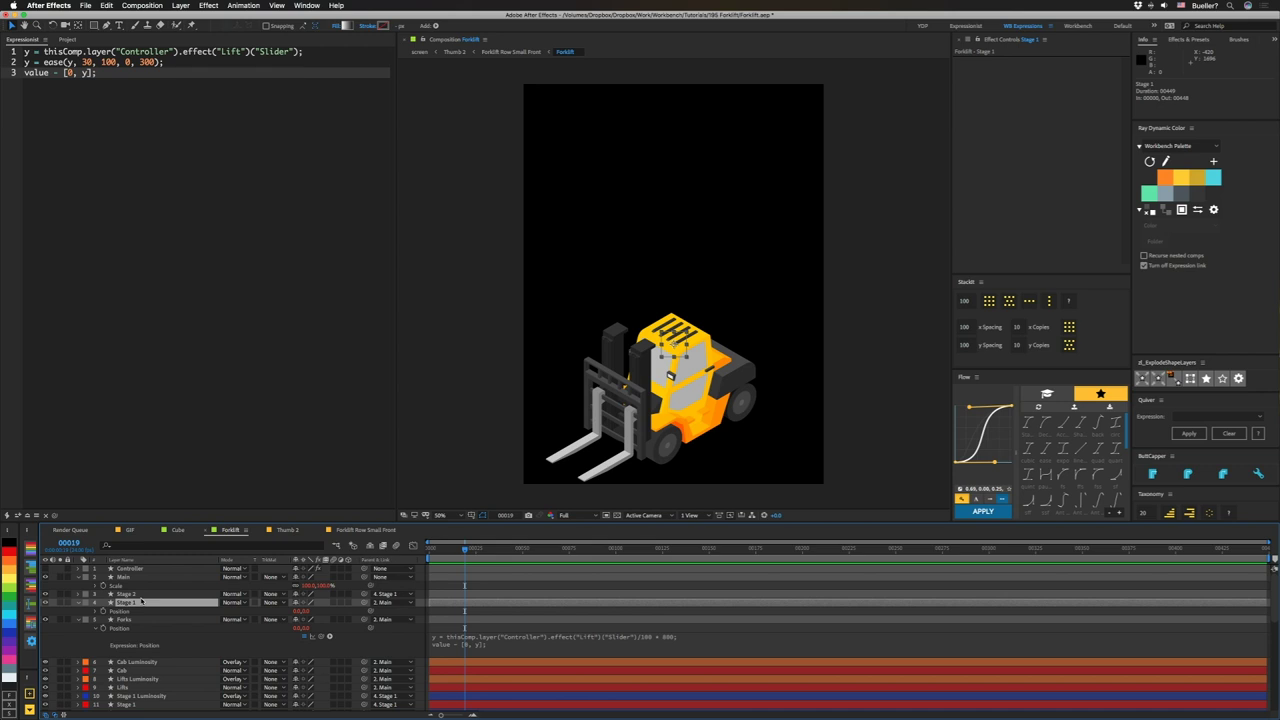
left_click(127, 595)
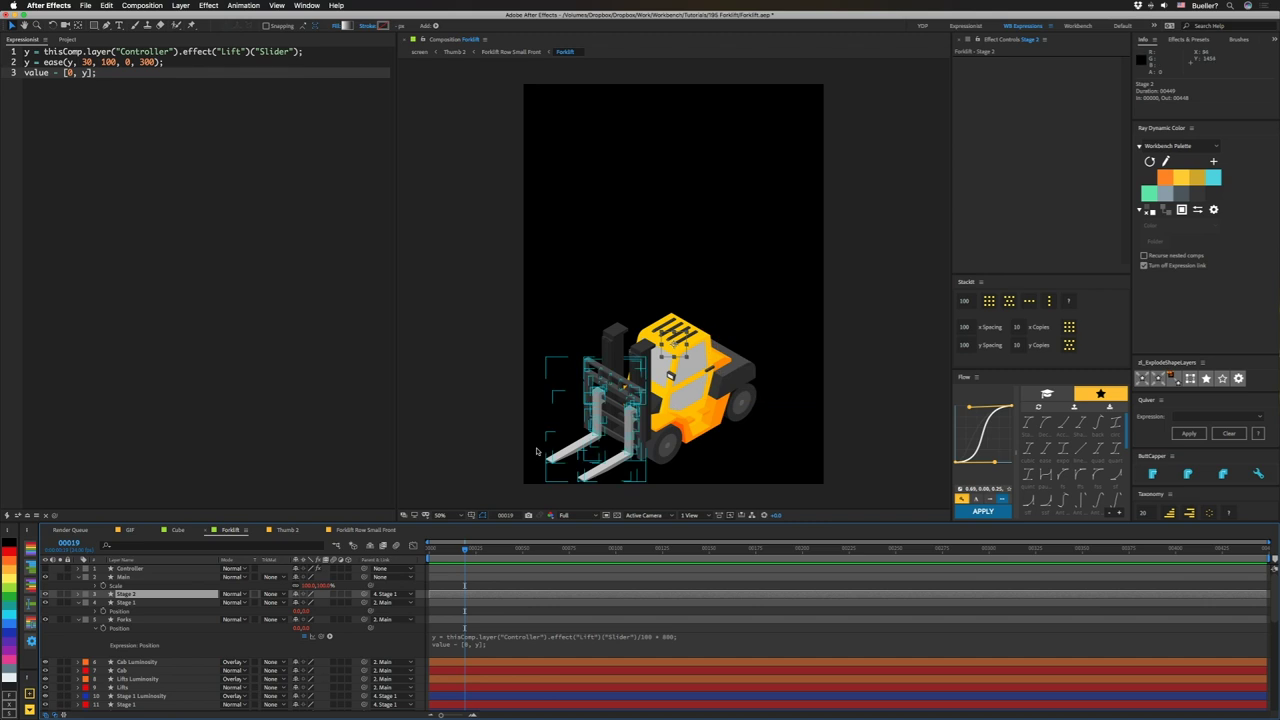
Step: View the Thumb 2 composition, inspect a forklift layer's controls in Forklift Row Small Front, and return to Thumb 2
left_click(287, 530)
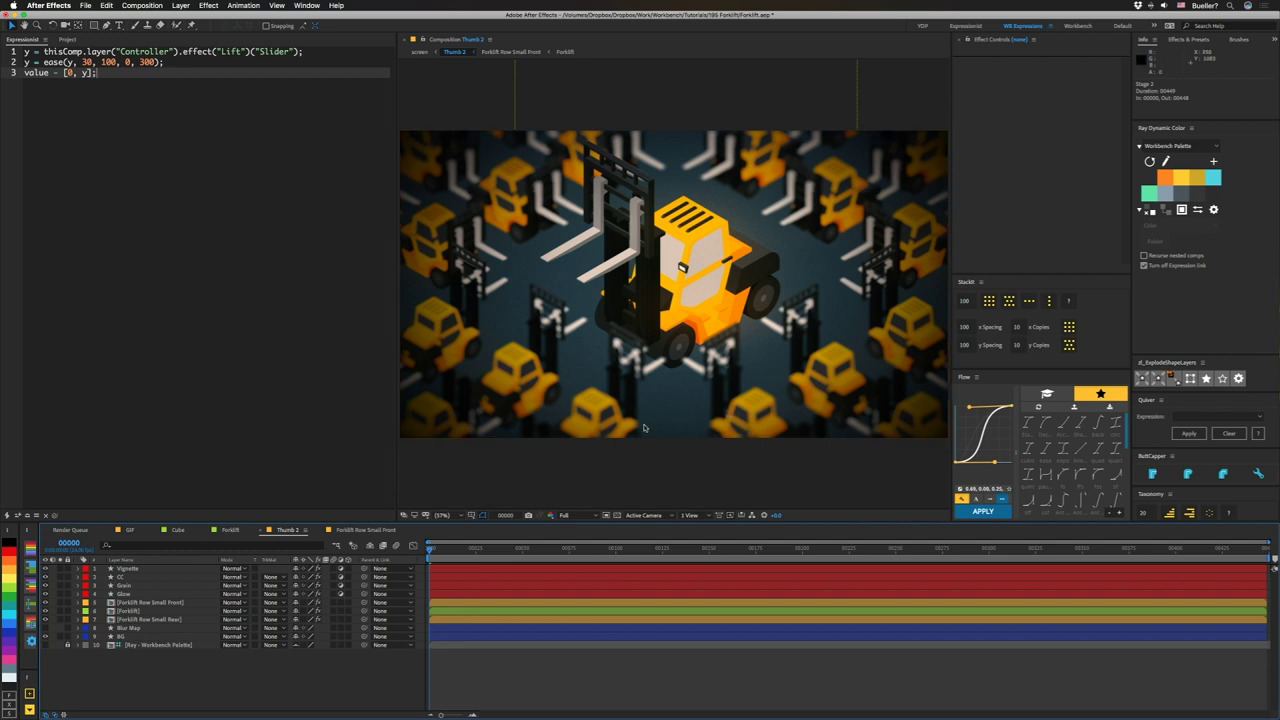
left_click(372, 530)
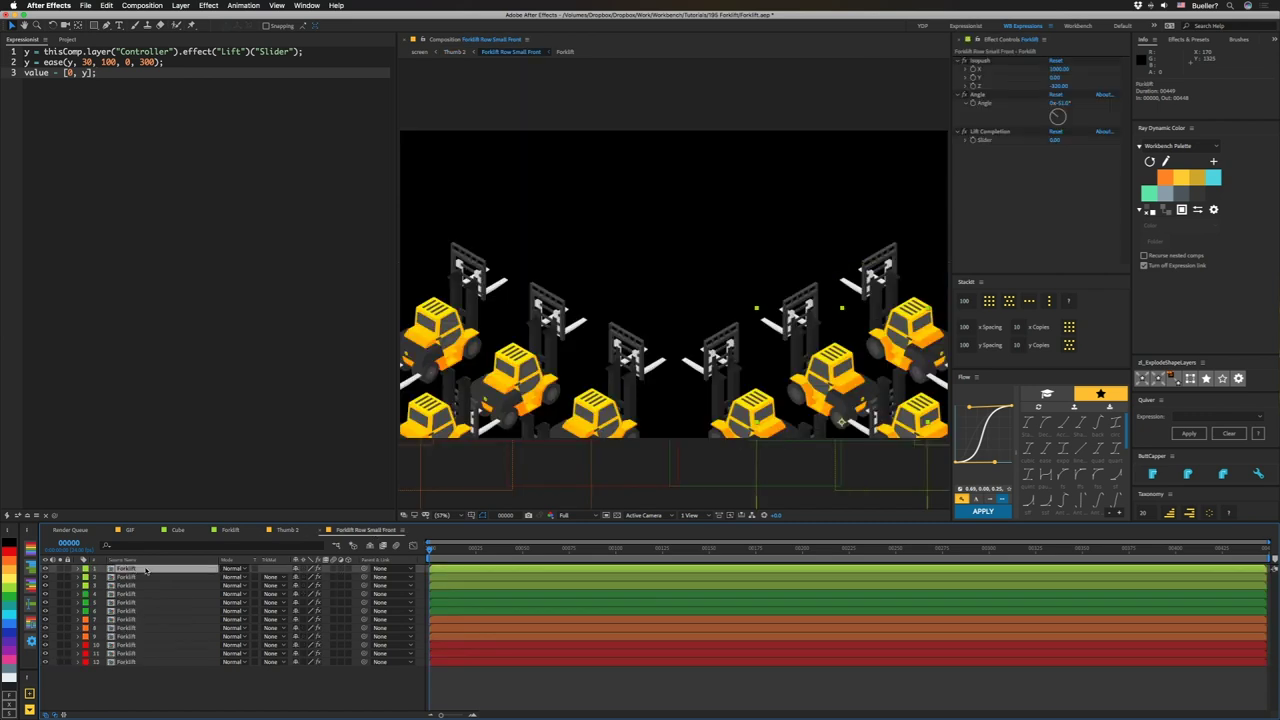
left_click(289, 530)
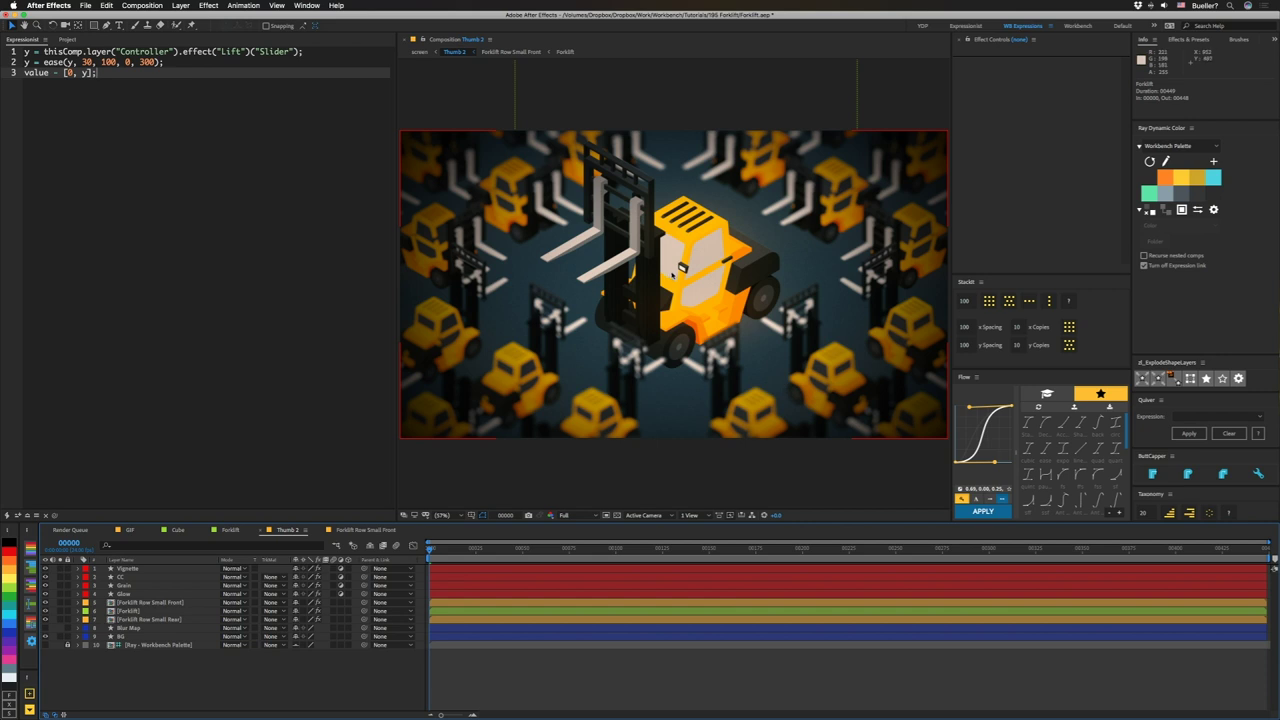
Step: Examine the effect settings on the Glow, Grain, CC and Vignette layers in Thumb 2
left_click(122, 594)
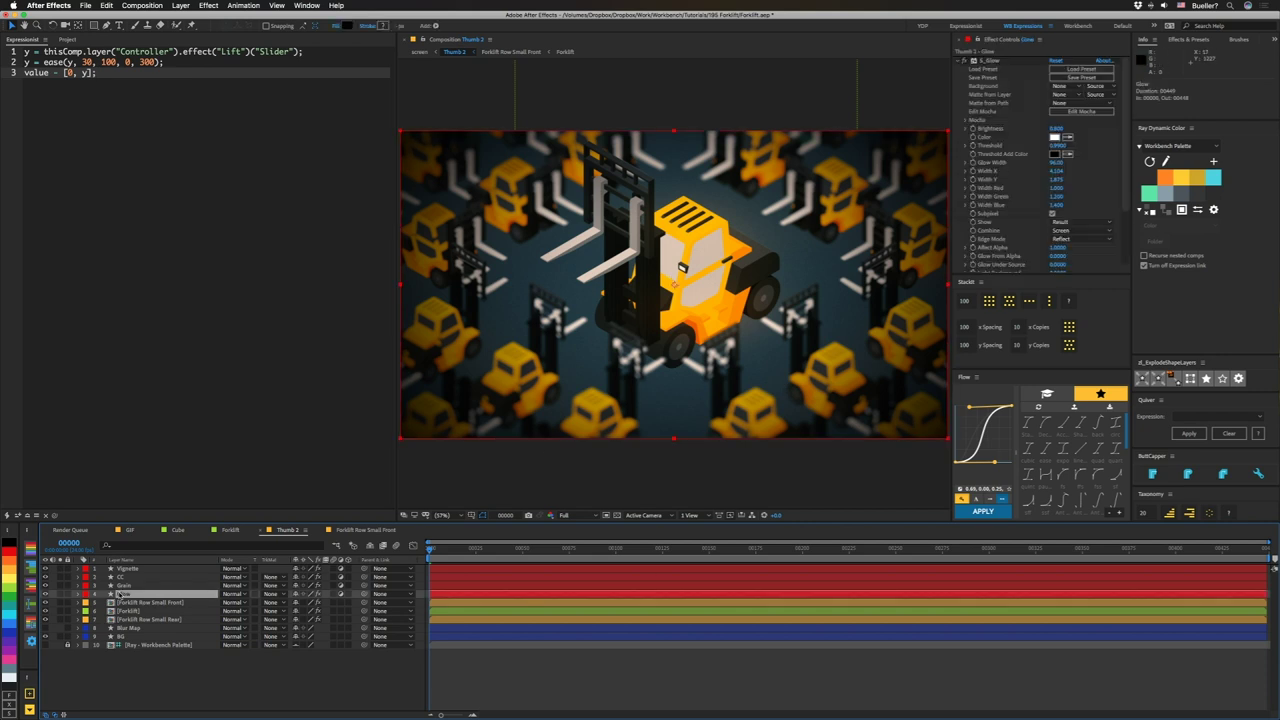
left_click(125, 586)
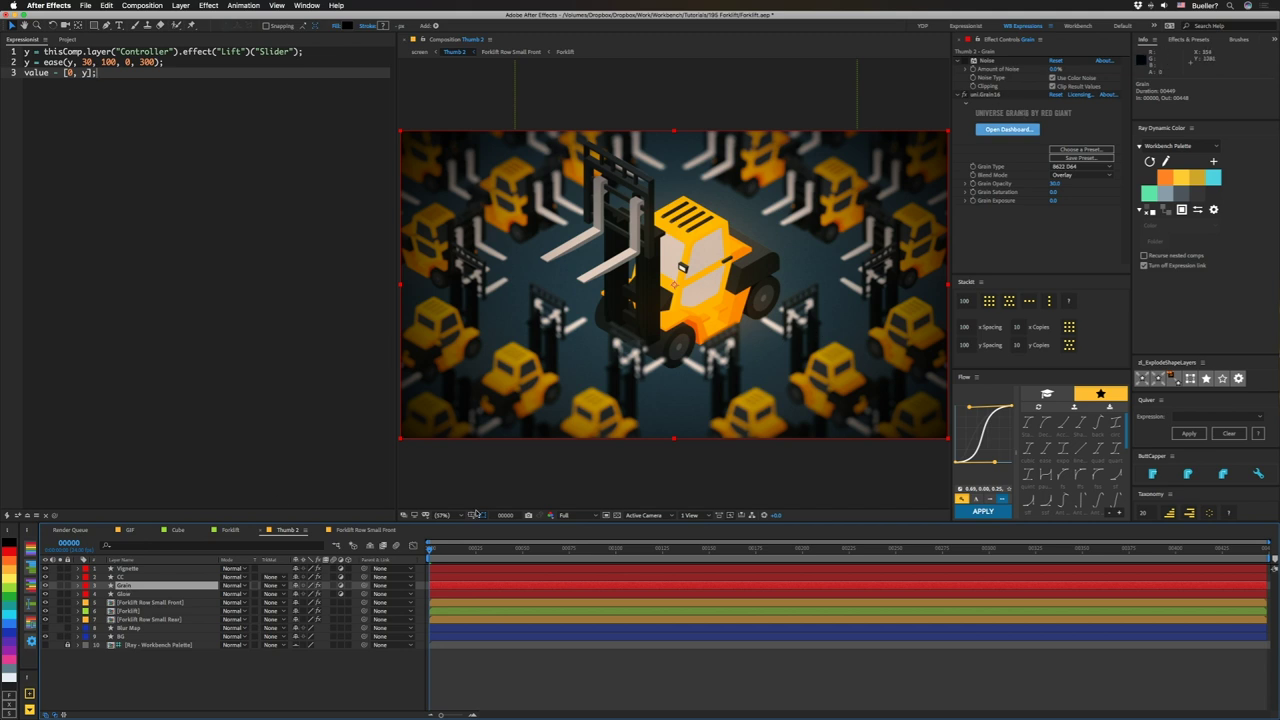
left_click(124, 578)
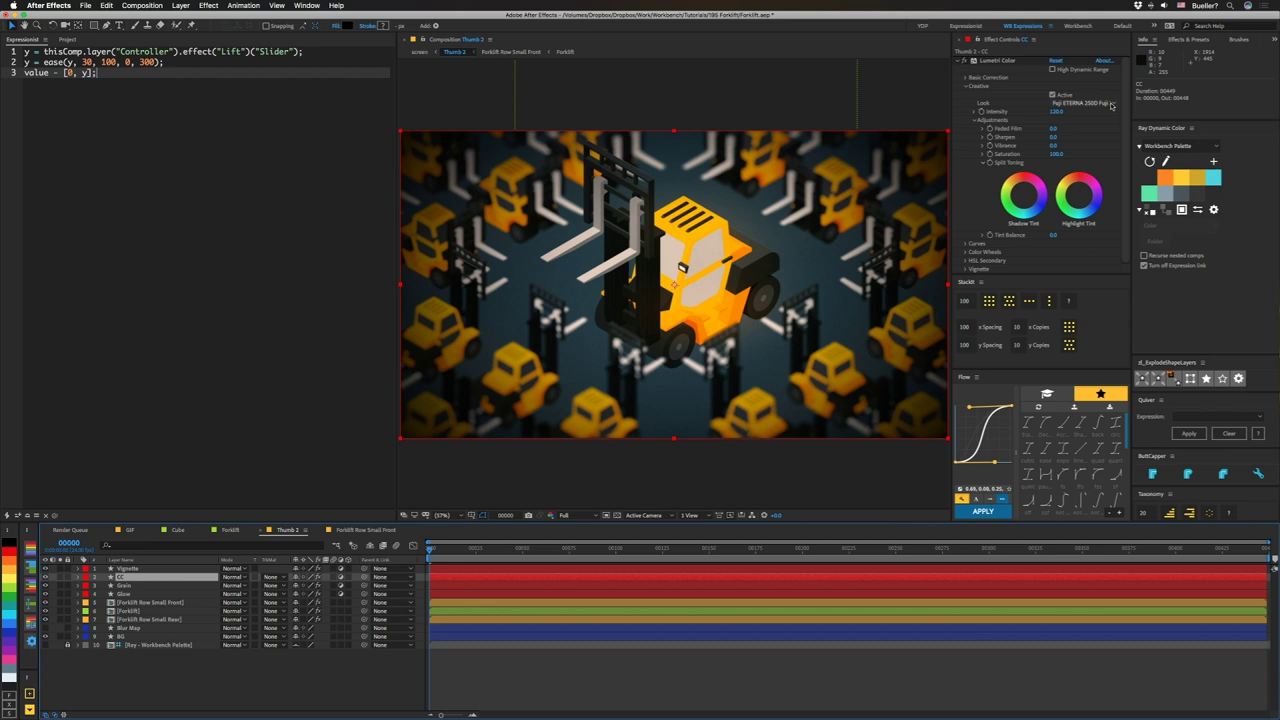
left_click(138, 570)
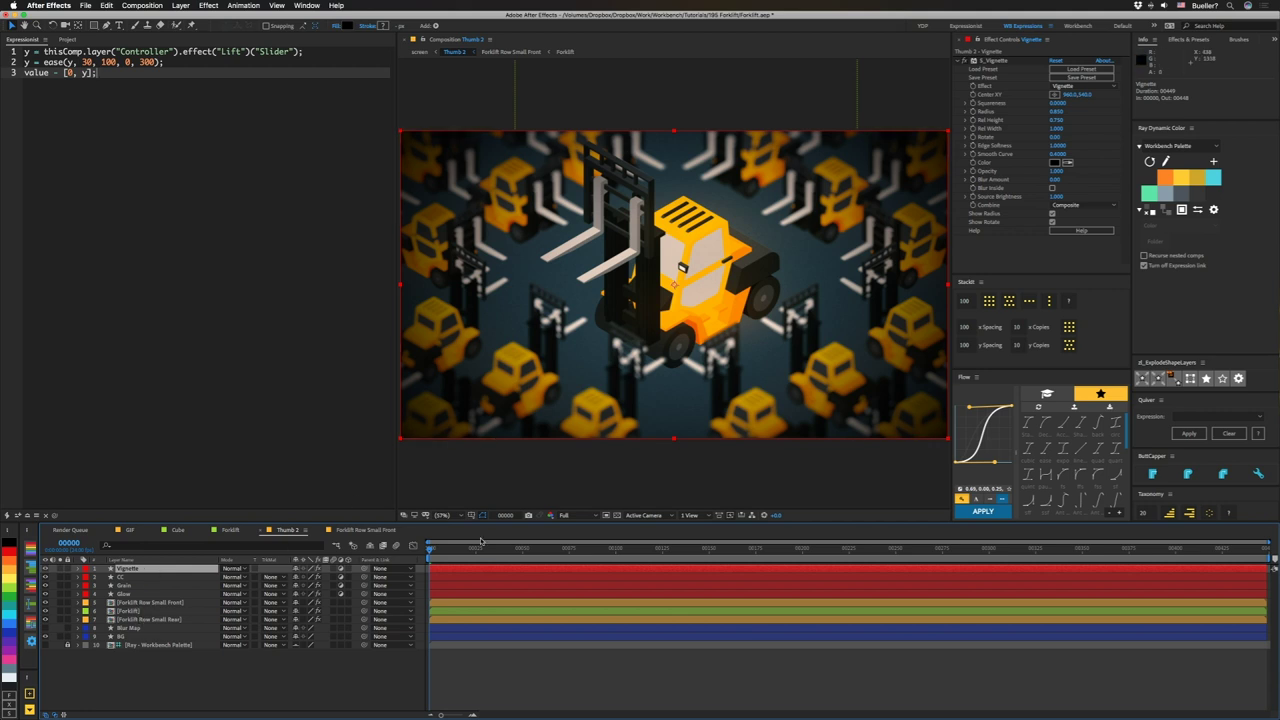
Step: Isolate the Blur Map layer in Thumb 2 to examine its contents
left_click(120, 629)
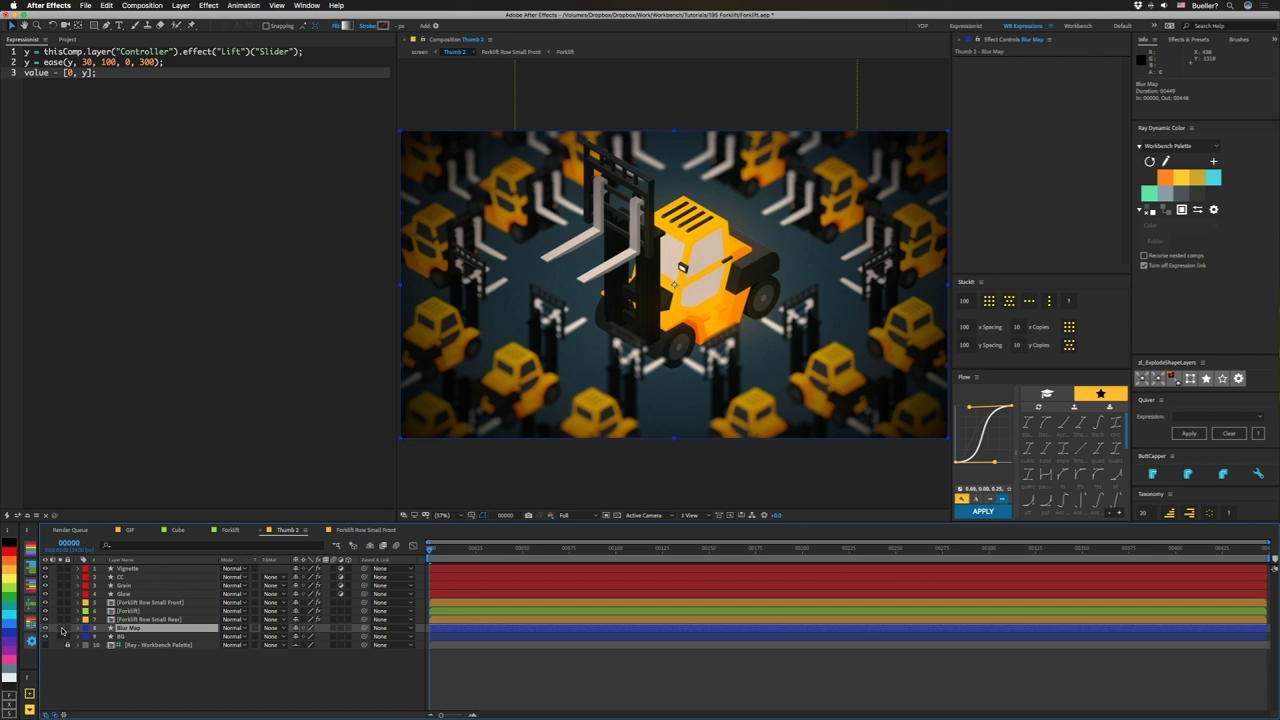
left_click(62, 629)
left_click(62, 629)
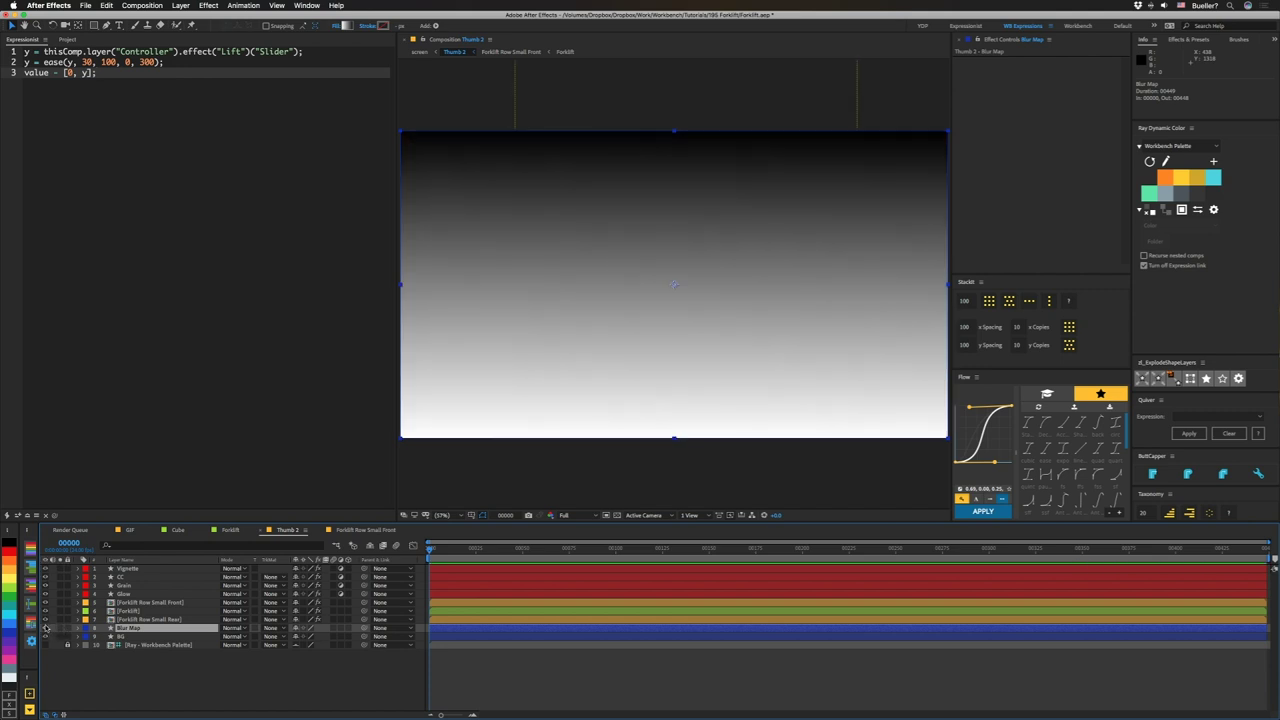